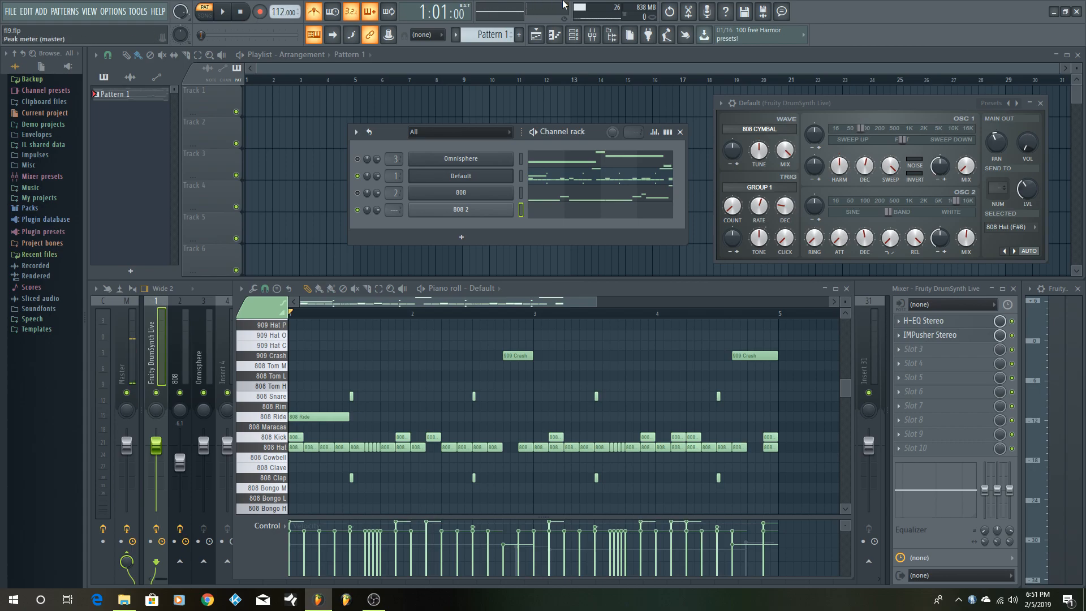
Open and close the tempo tapper, and play Pattern 1 through with the metronome on.
left_click(667, 36)
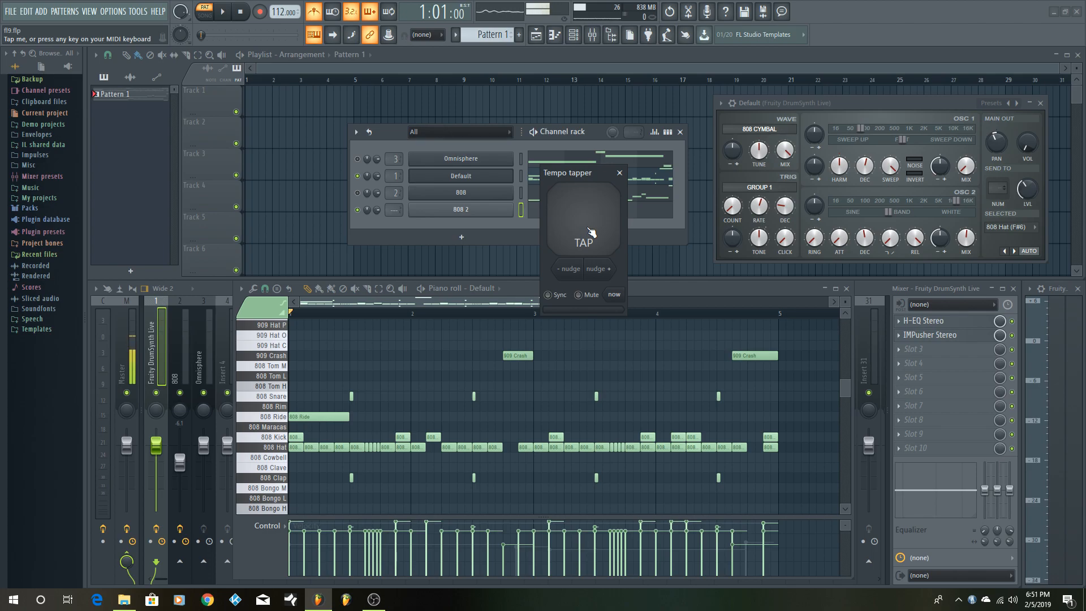
left_click(619, 172)
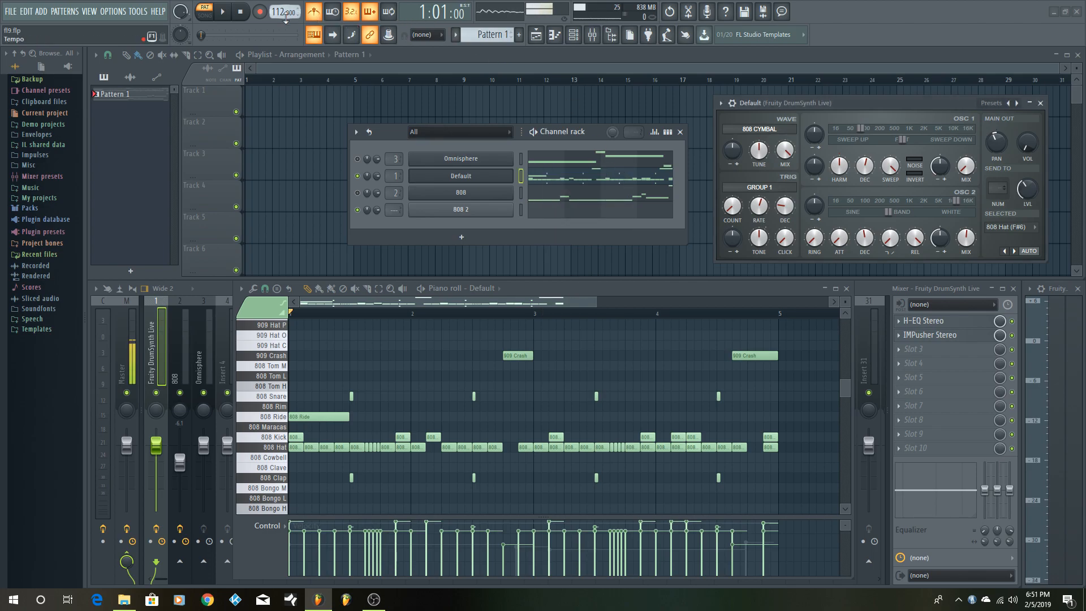
left_click(225, 12)
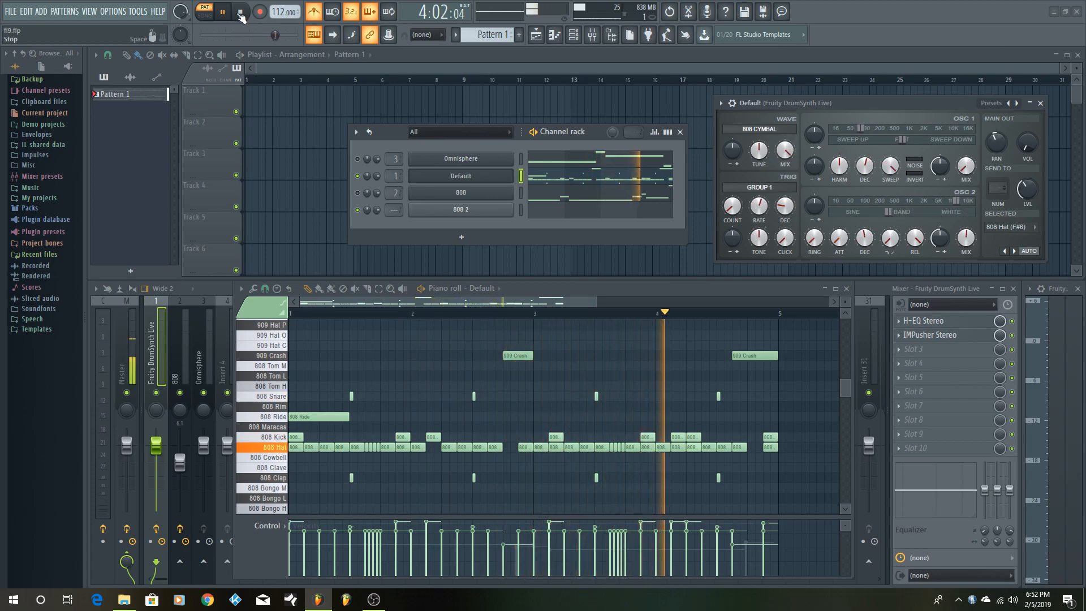
left_click(240, 13)
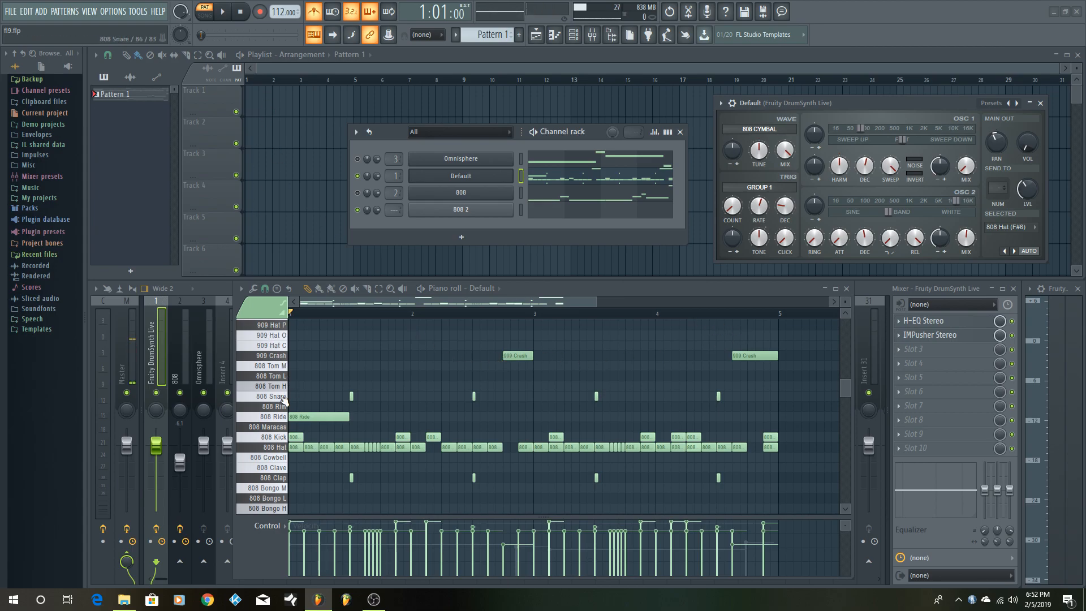
Audition the 808 Snare and adjust its volume in Fruity DrumSynth Live.
left_click(283, 400)
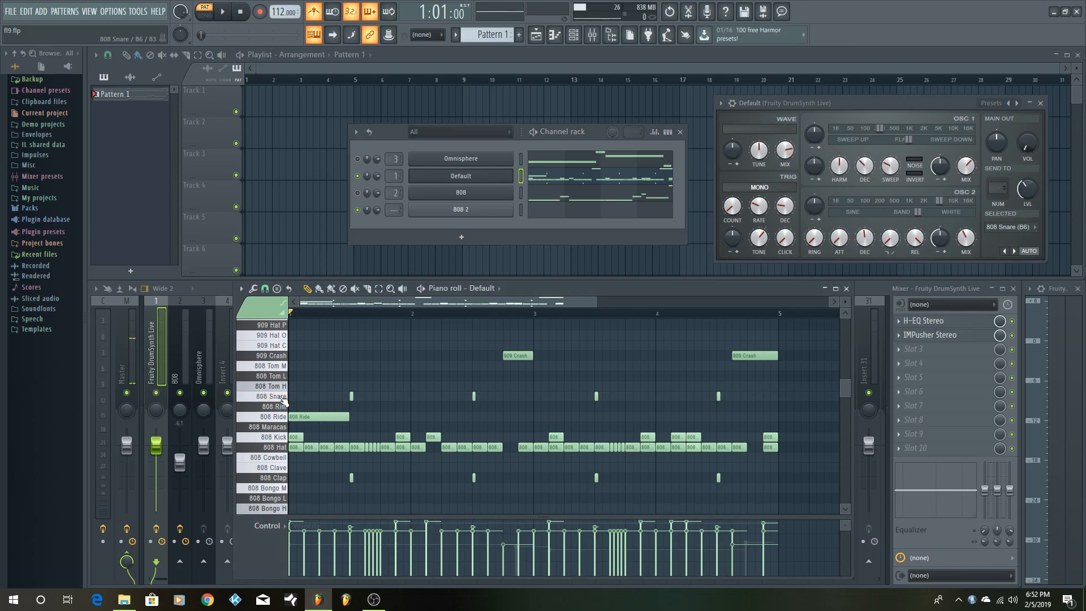
left_click_drag(1027, 147, 1027, 138)
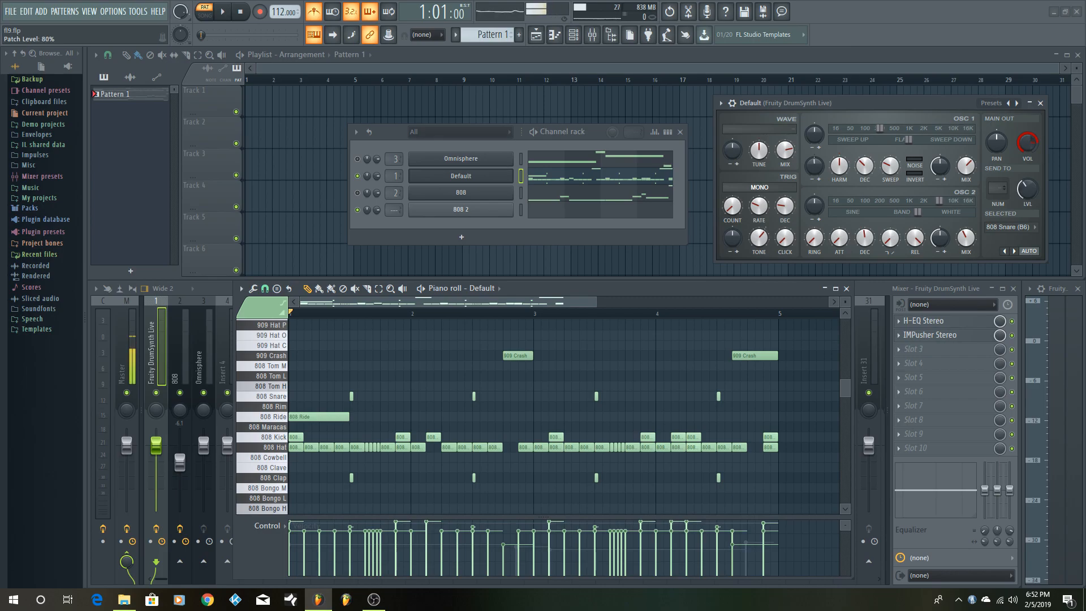
left_click_drag(1027, 137, 1029, 150)
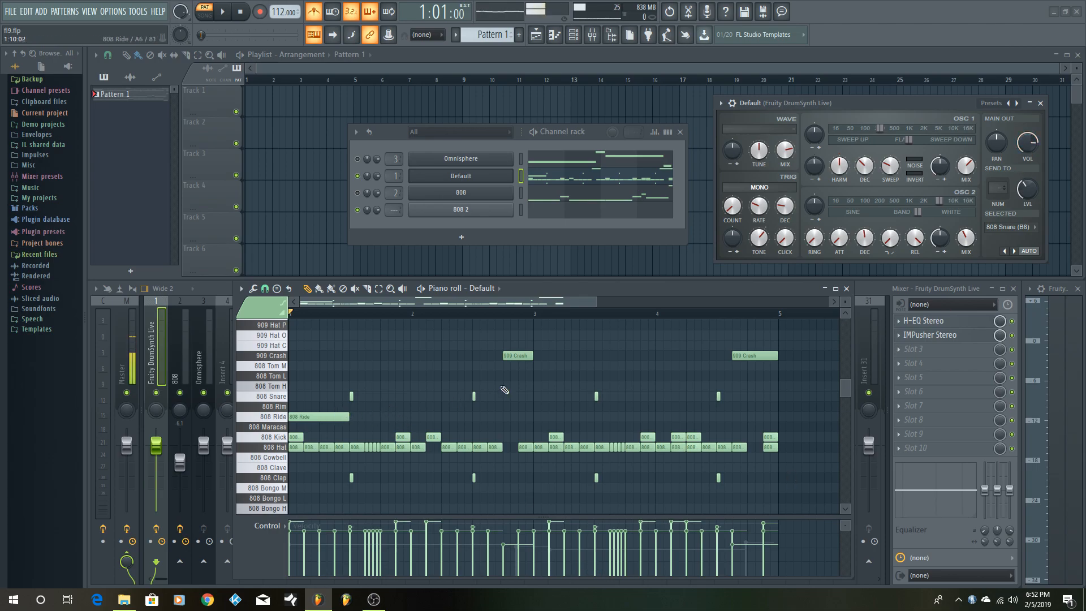
Listen to part of the pattern and highlight all the 808 Snare notes in the piano roll.
left_click(221, 15)
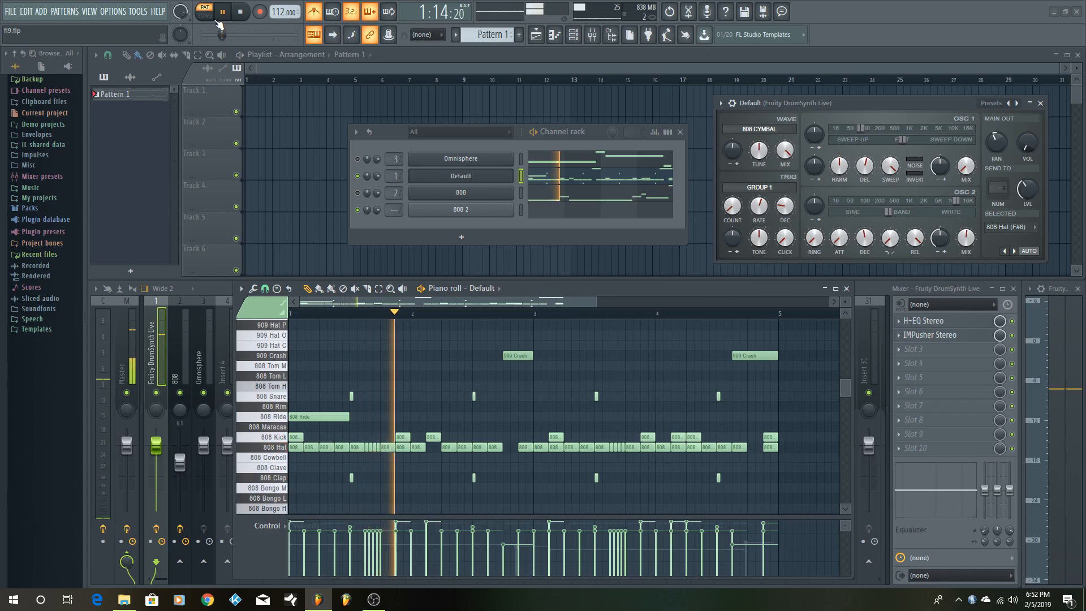
key("space")
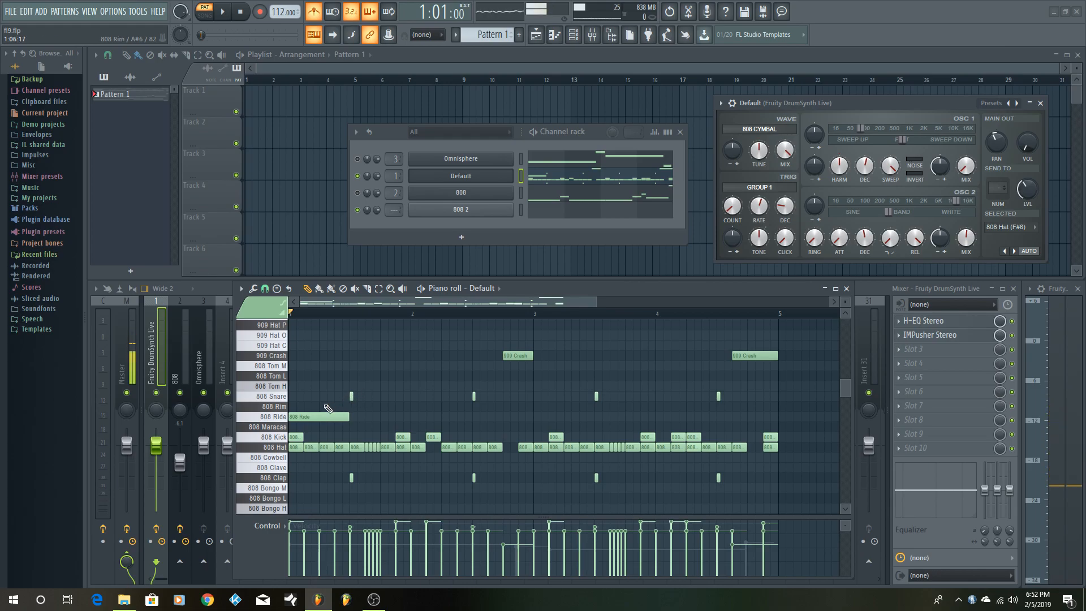
left_click(278, 396)
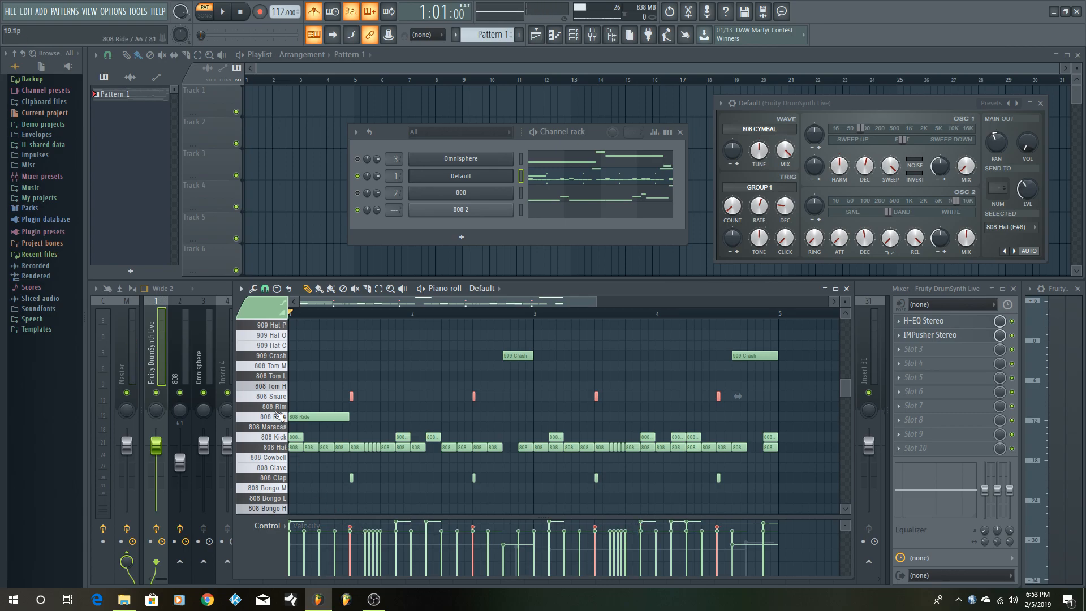
Audition the 808 Clap and set its volume to about 78% in Fruity DrumSynth Live.
left_click(277, 477)
left_click(277, 485)
left_click(281, 481)
left_click(328, 477)
left_click(285, 481)
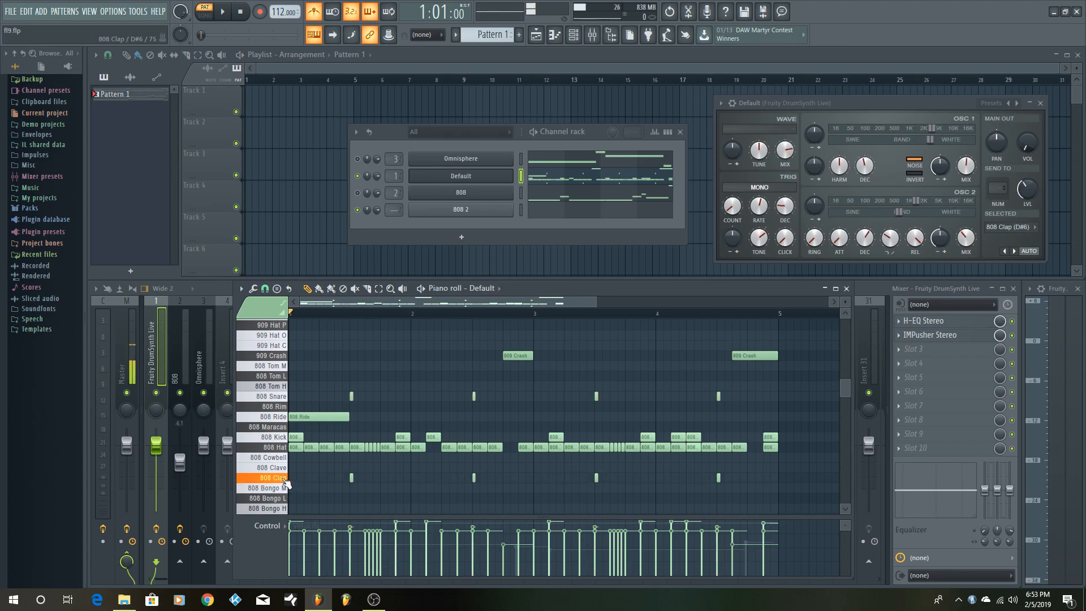
left_click_drag(1029, 148, 1030, 146)
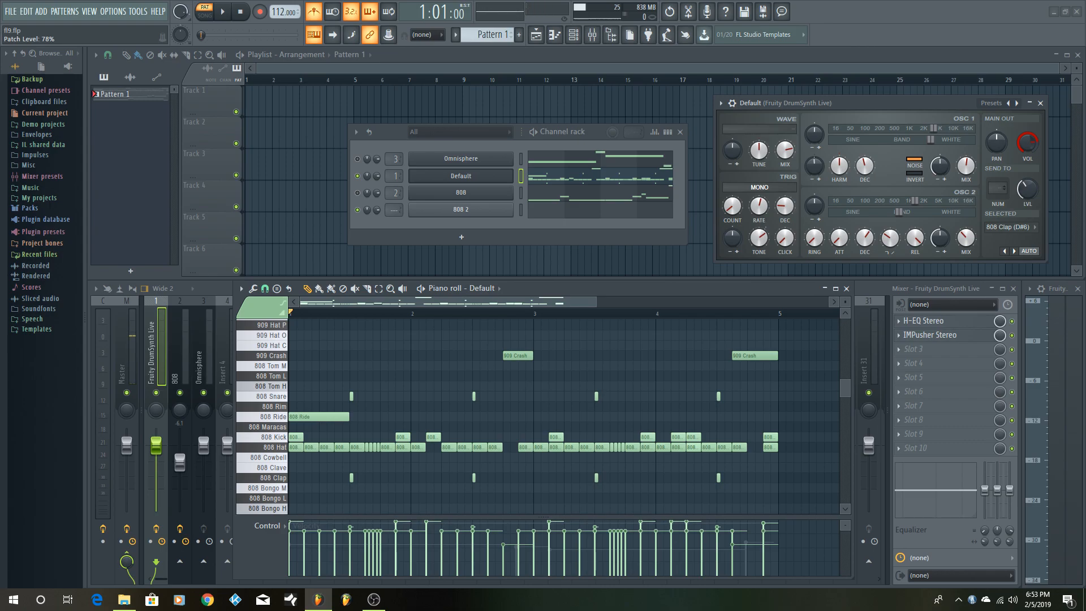
left_click_drag(1029, 146, 1028, 146)
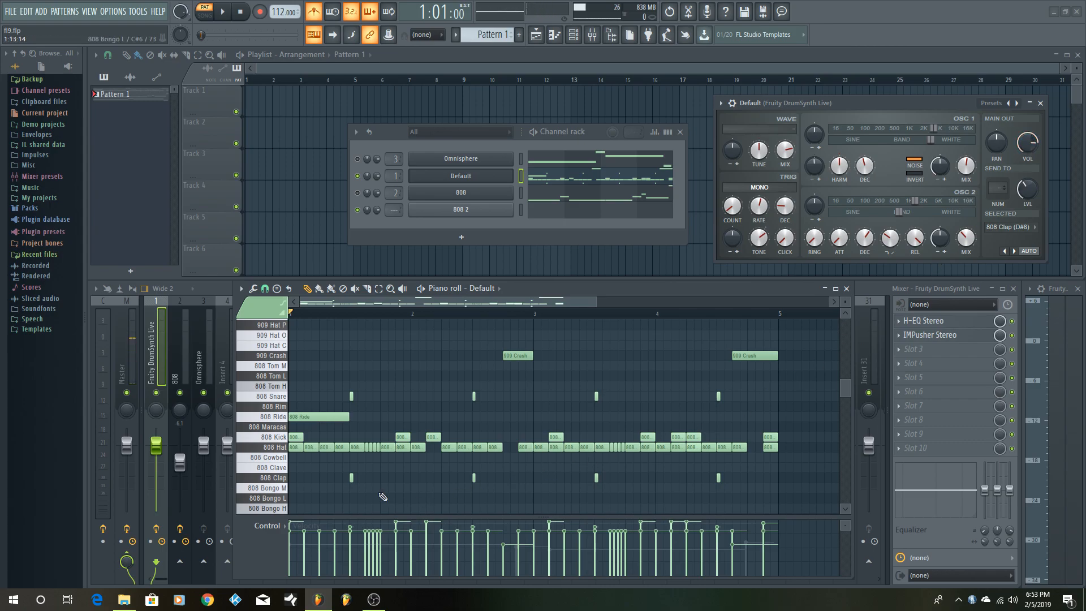
Play the pattern with all 808 Clap notes selected, and turn off the metronome.
double_click(284, 478)
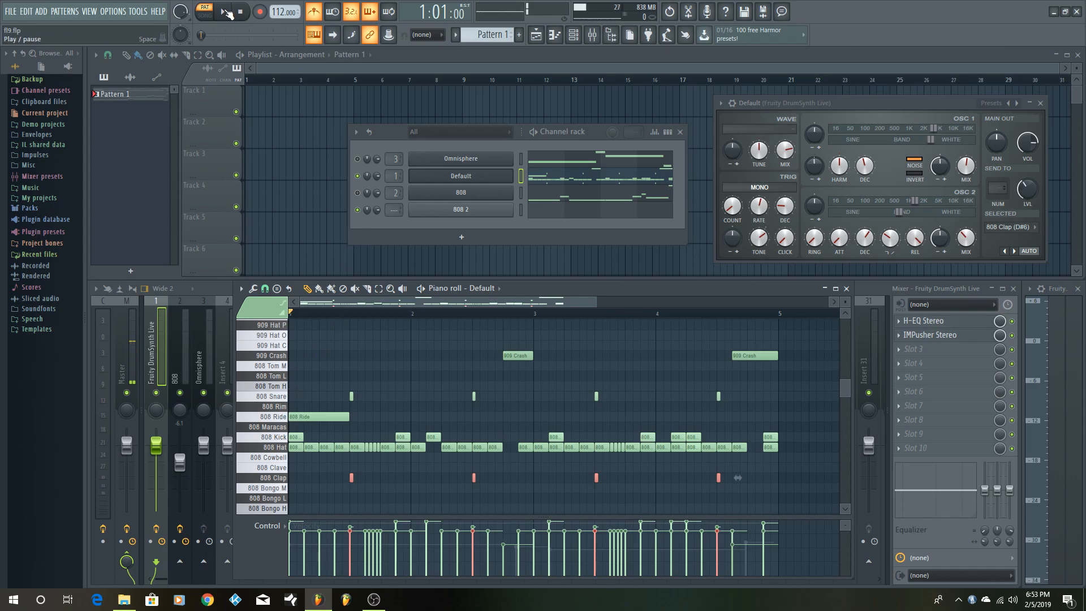
left_click(226, 12)
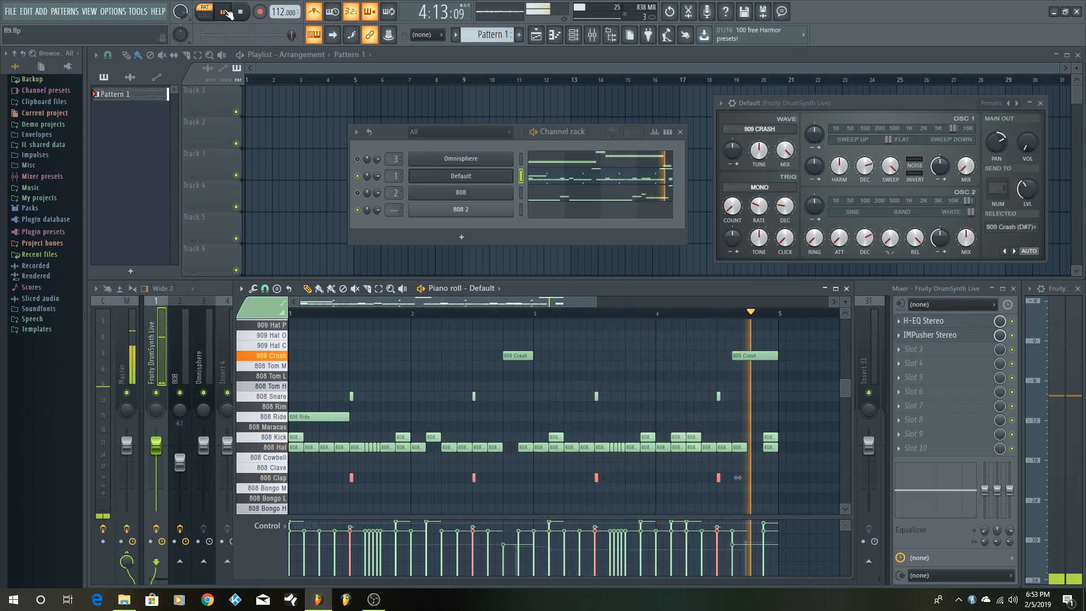
left_click(226, 13)
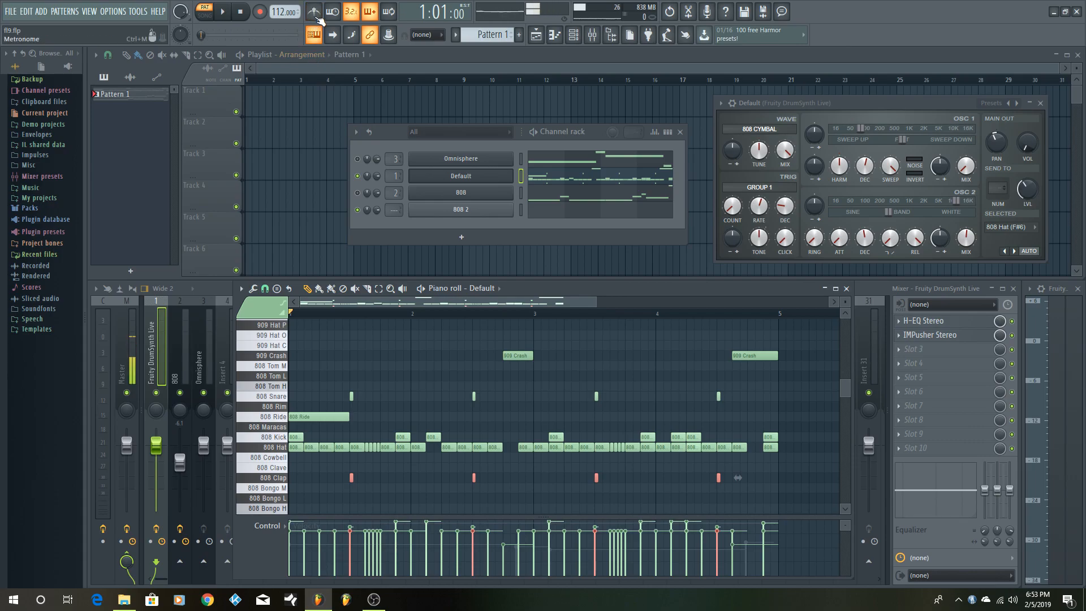
left_click(399, 488)
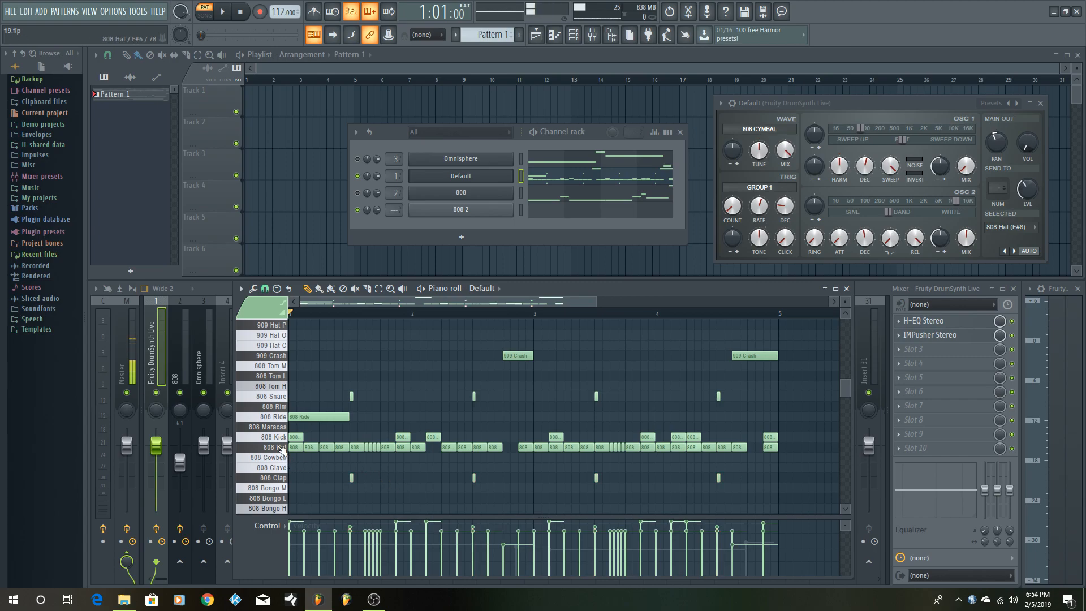
Audition the 808 Hat and play the pattern with all of its notes selected.
left_click(281, 448)
double_click(282, 448)
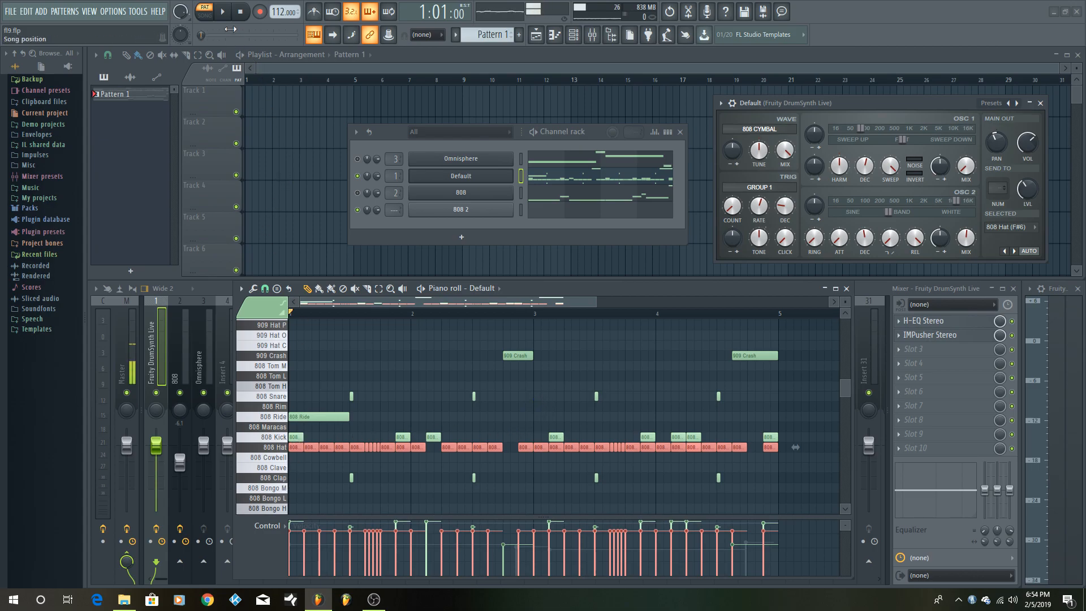
left_click(229, 16)
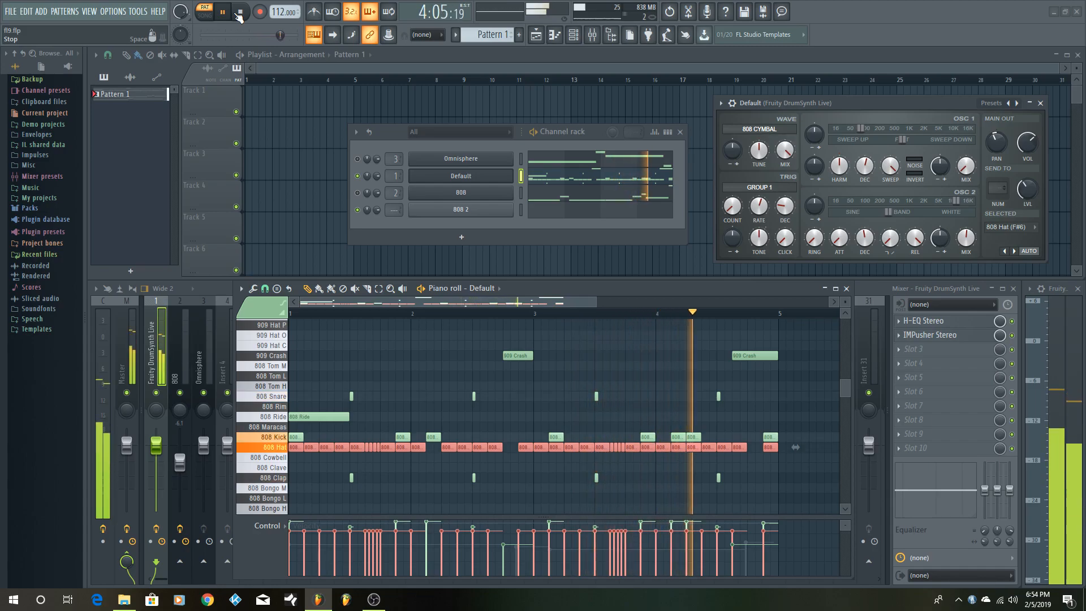
left_click(239, 15)
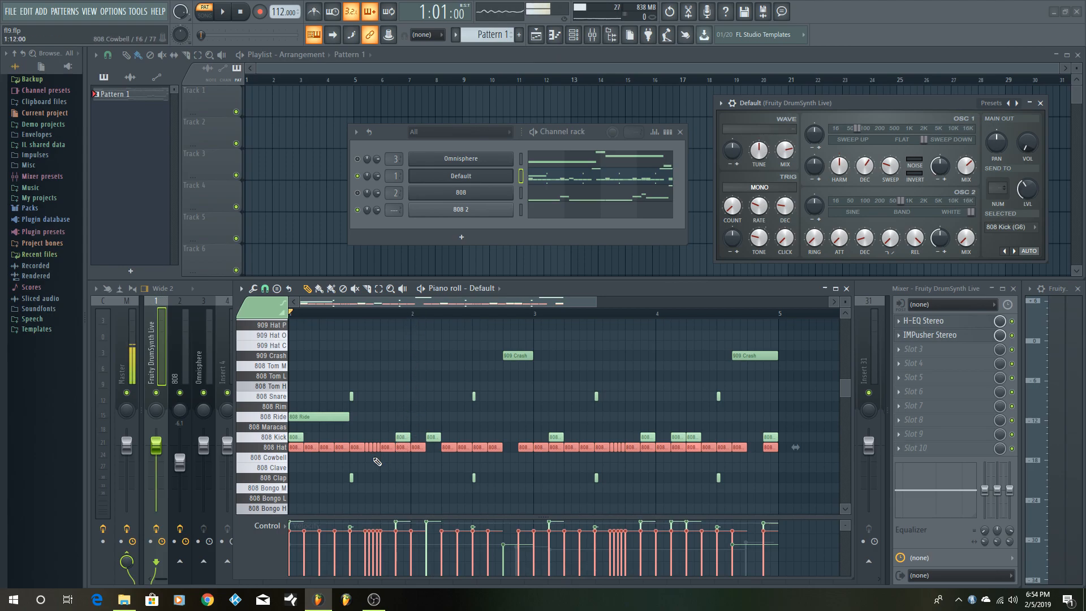
left_click(383, 404, "ctrl")
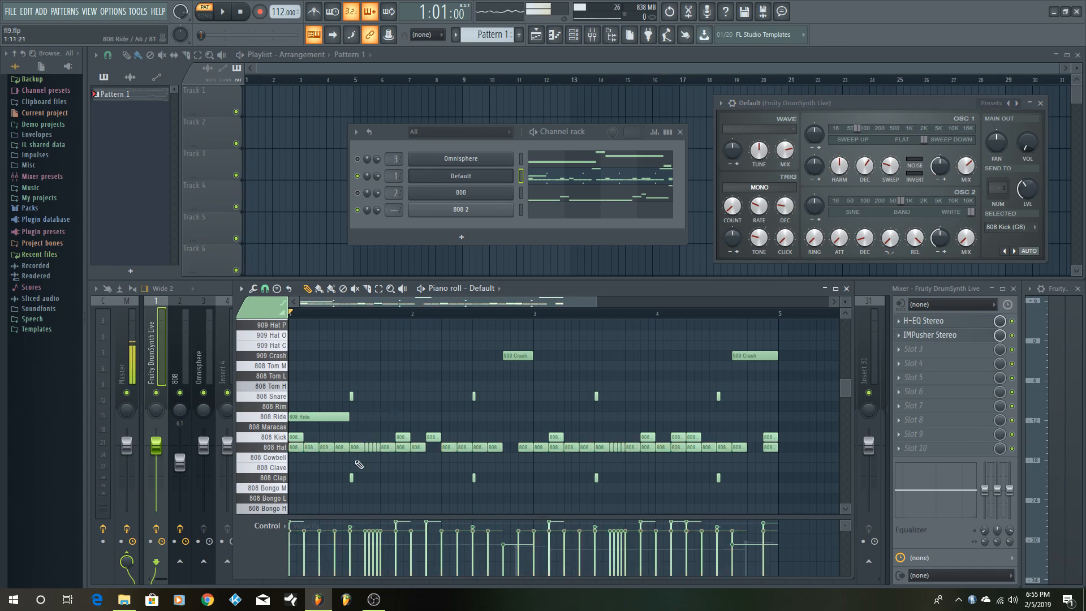
Try the Chopper on the 808 Hat note at beat three of bar one with different time multipliers, without accepting it.
left_click(362, 446, "ctrl")
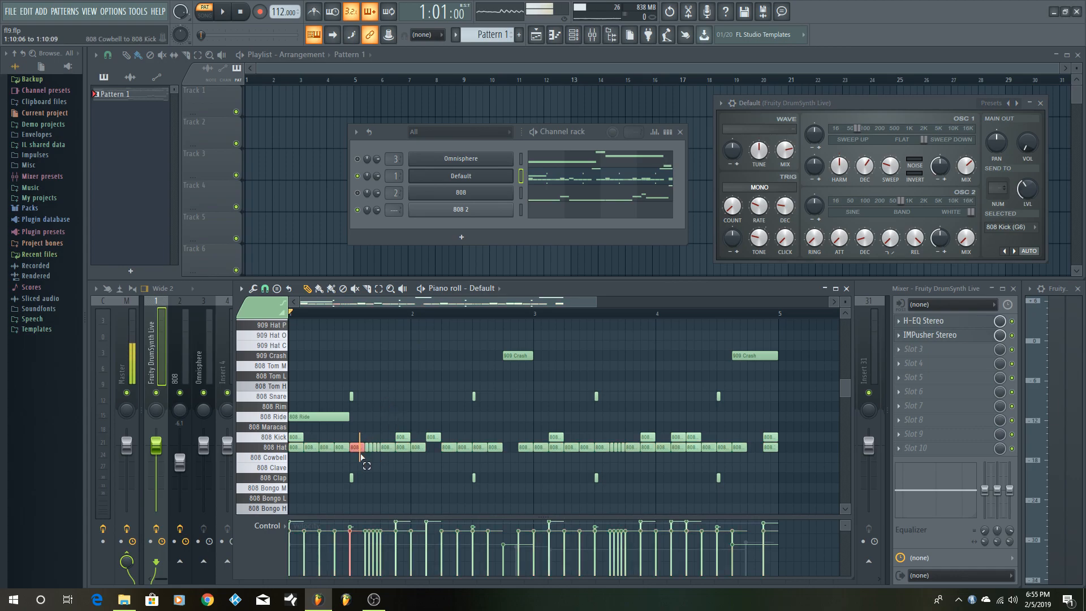
left_click(253, 290)
left_click(286, 389)
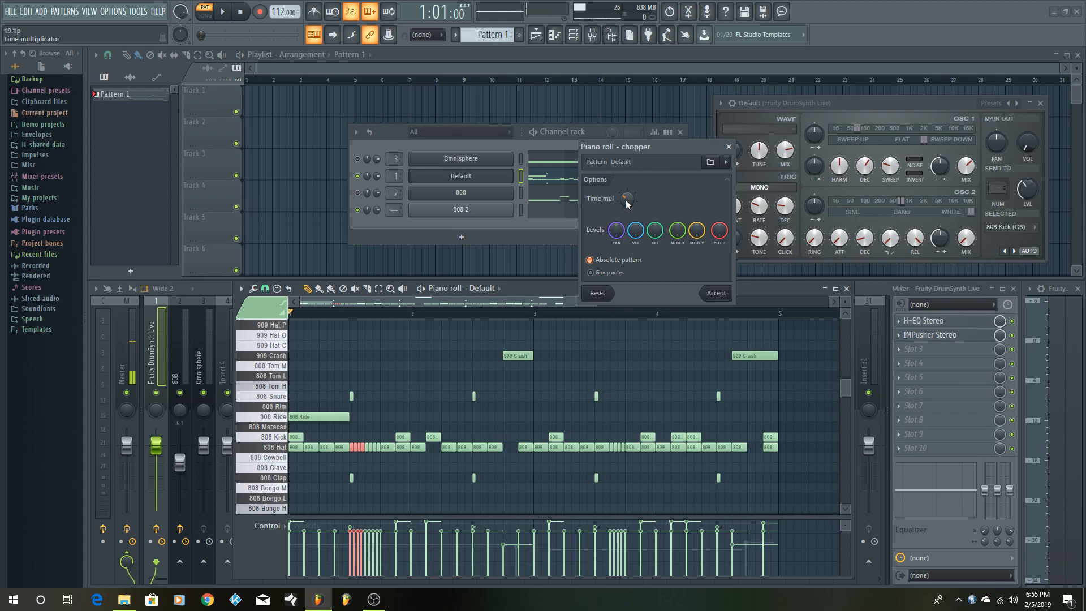
left_click_drag(627, 199, 627, 222)
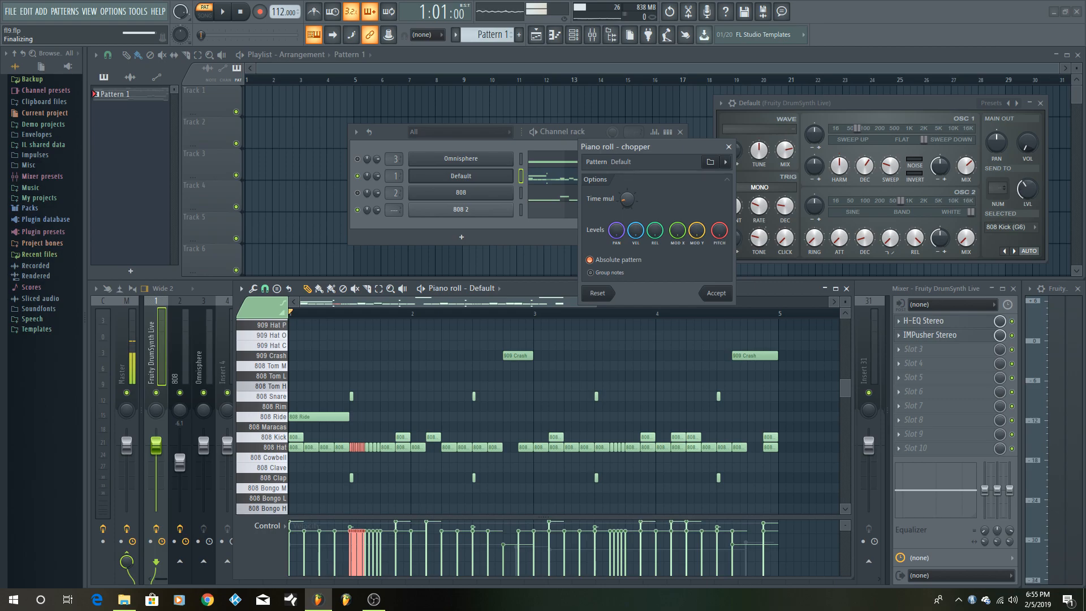
mouse_move(627, 198)
left_mouse_down()
mouse_move(627, 183)
mouse_move(627, 204)
left_mouse_up()
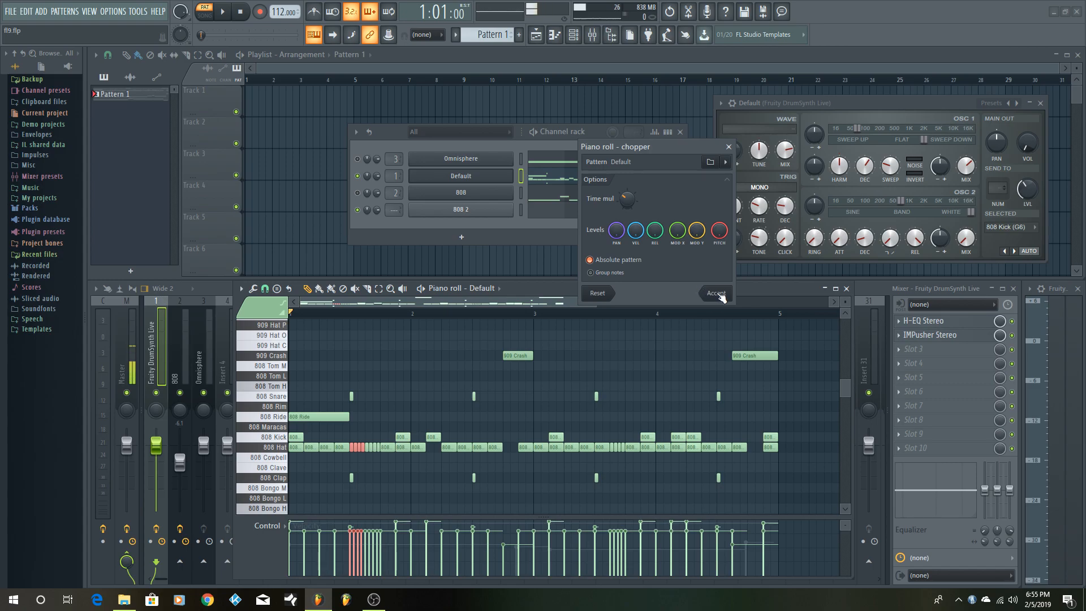
left_click(729, 147)
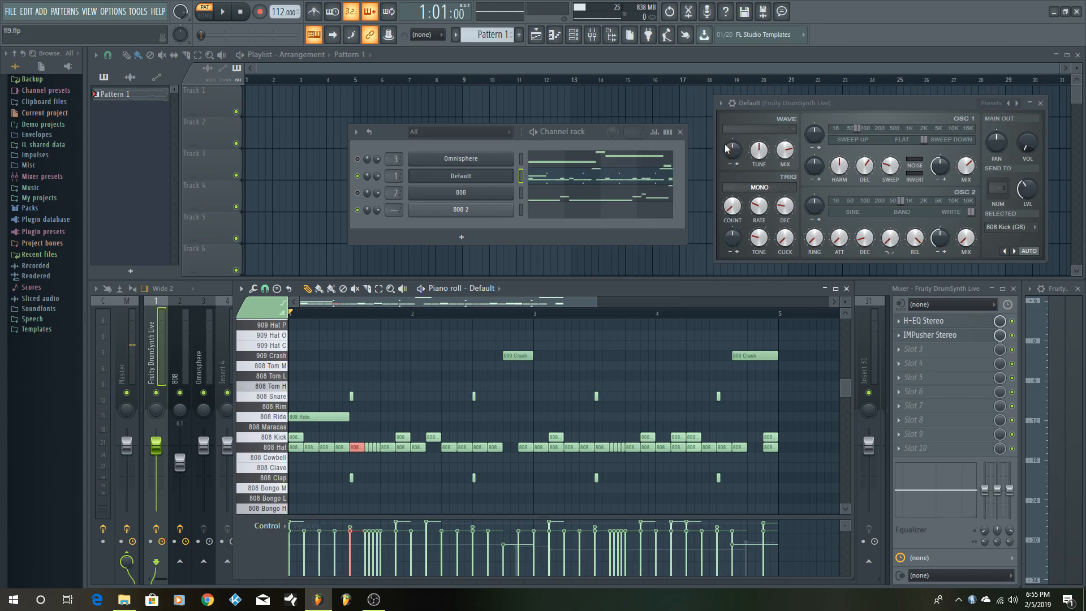
Try duplicating the first bar's 808 Hat notes into bar three.
left_click(408, 356, "ctrl")
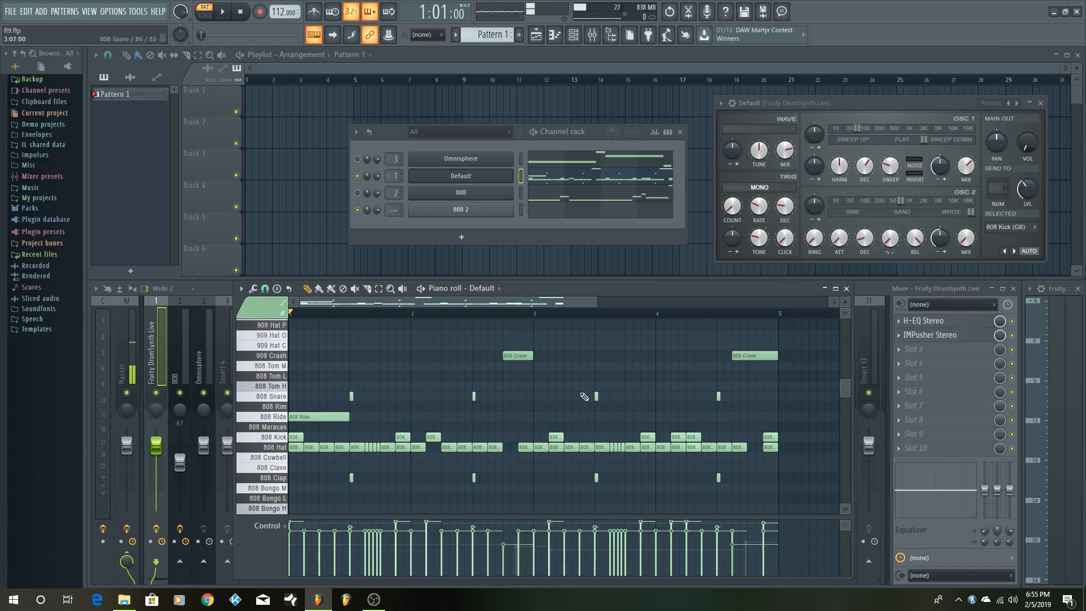
left_click_drag(298, 449, 414, 453)
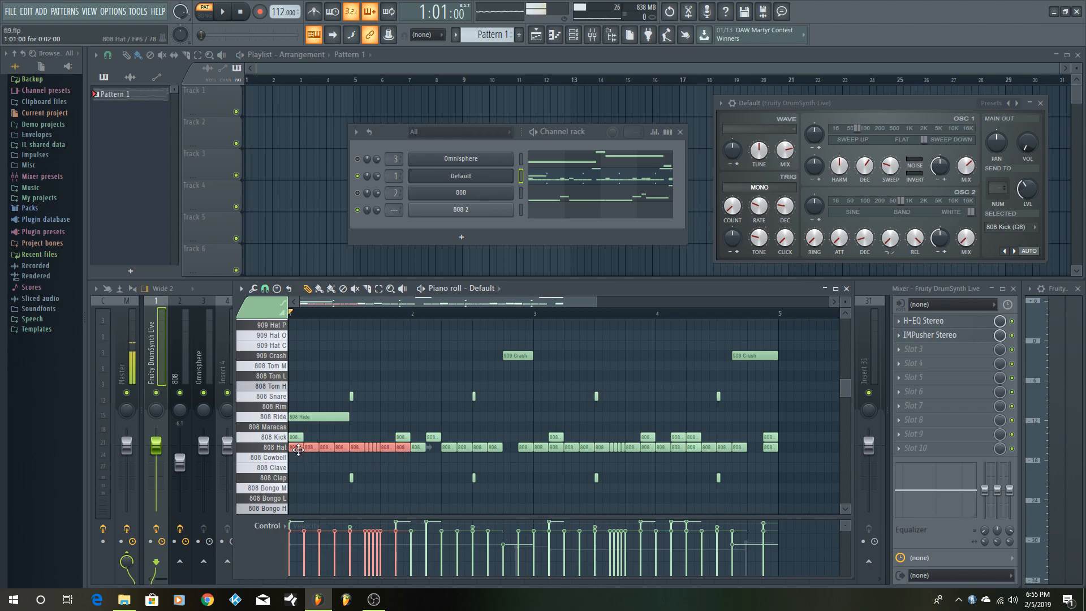
left_click_drag(298, 449, 546, 445)
key("Delete")
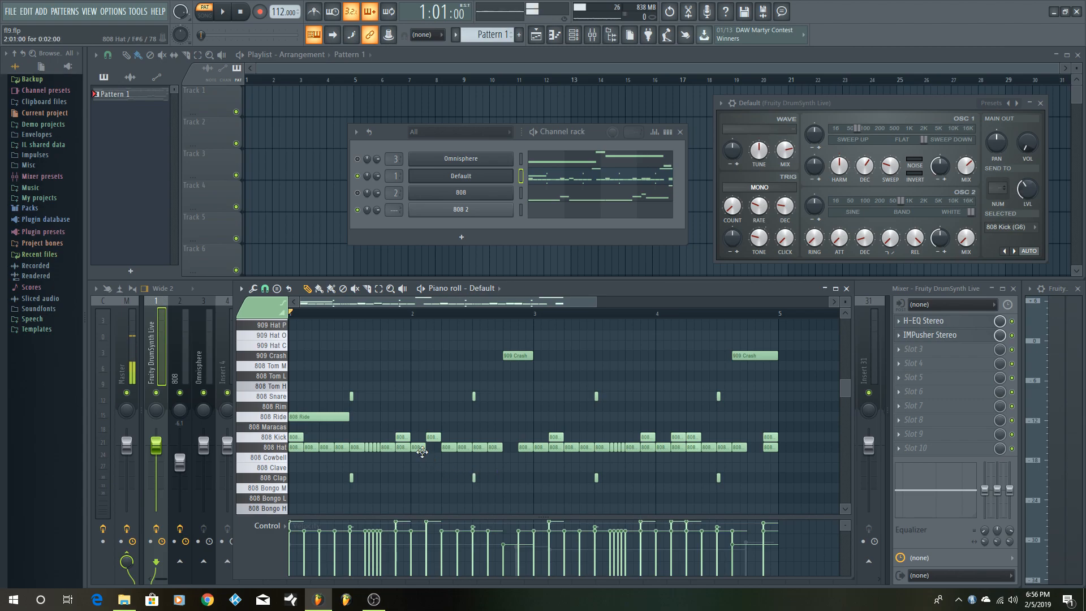
Try duplicating the second bar's 808 Hat notes into bar four.
left_click_drag(421, 451, 533, 451)
left_click_drag(416, 450, 662, 450)
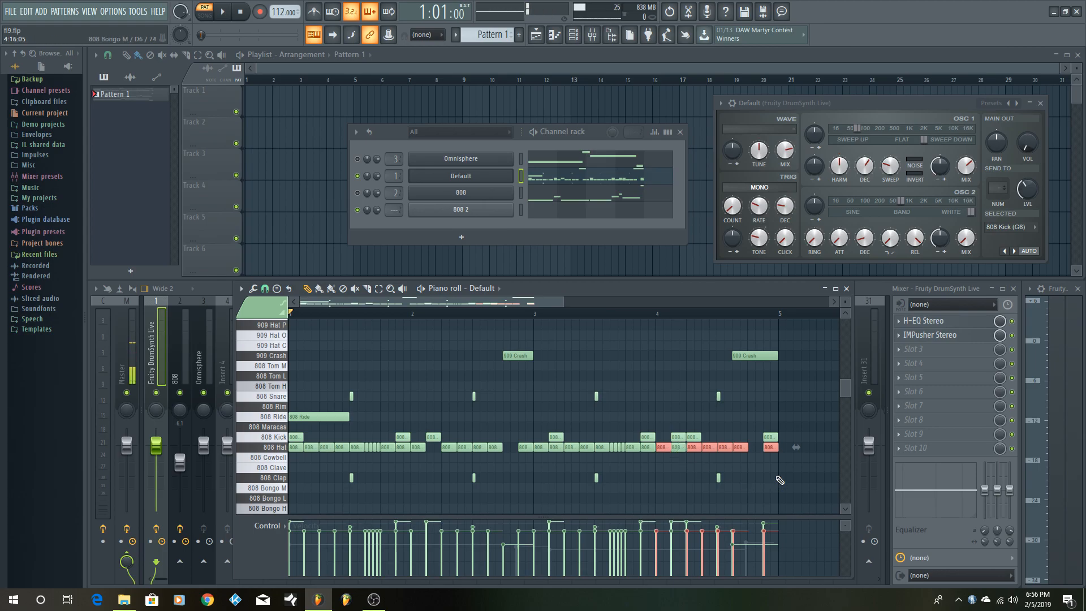
left_click(759, 451)
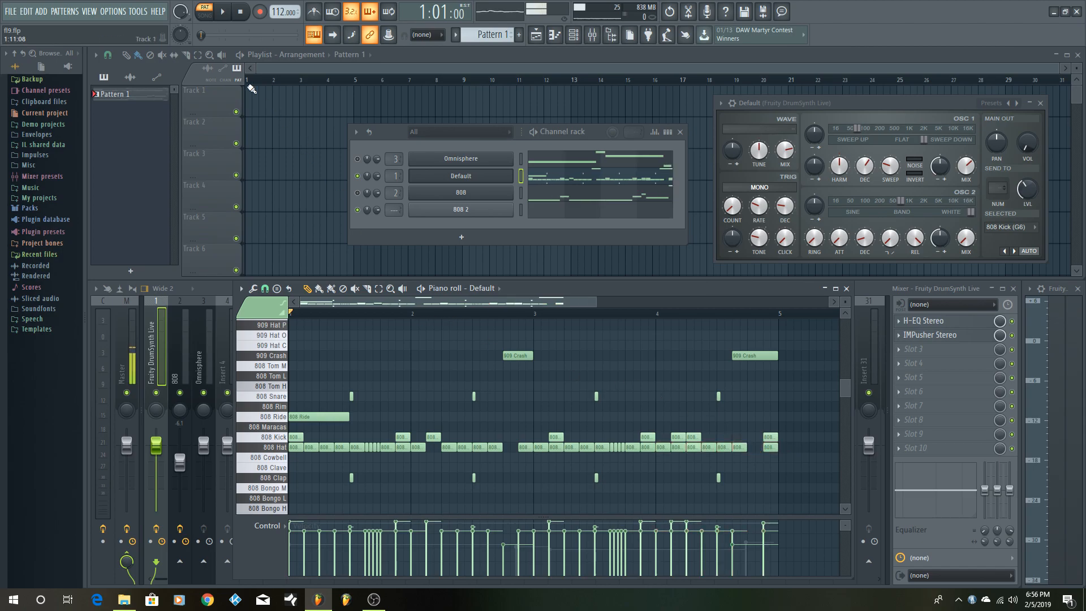
Play the drum pattern through twice to check how the hats, kick, snare and clap sound together.
left_click(229, 12)
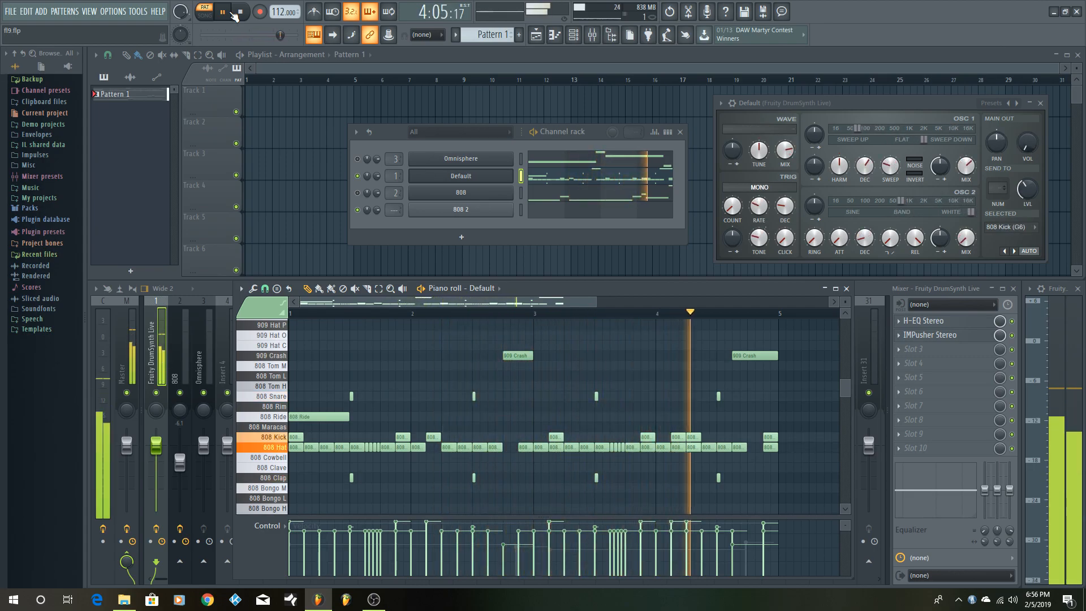
left_click(234, 13)
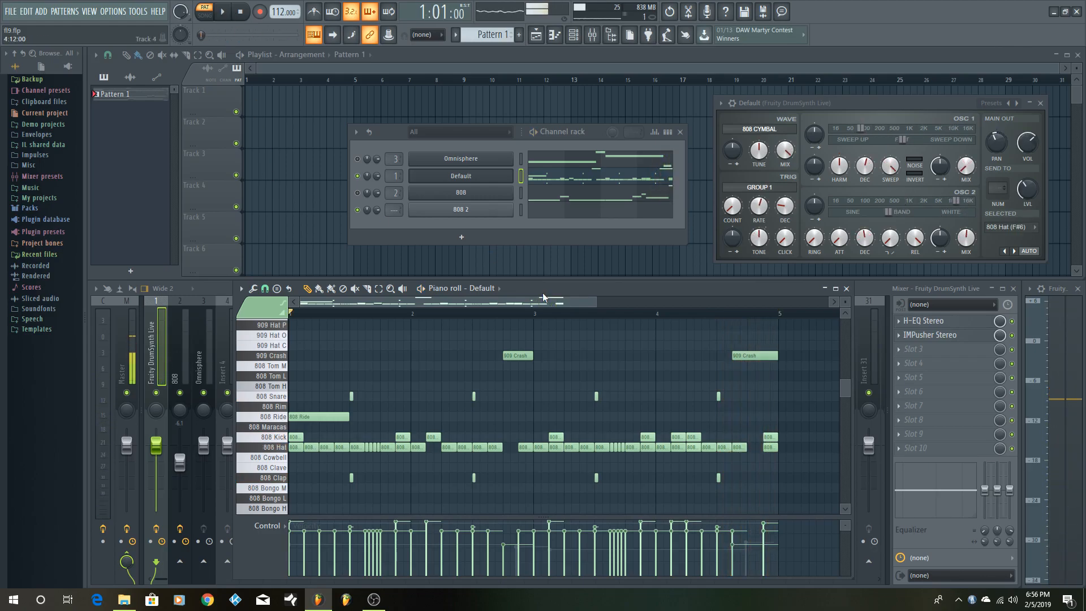
key("space")
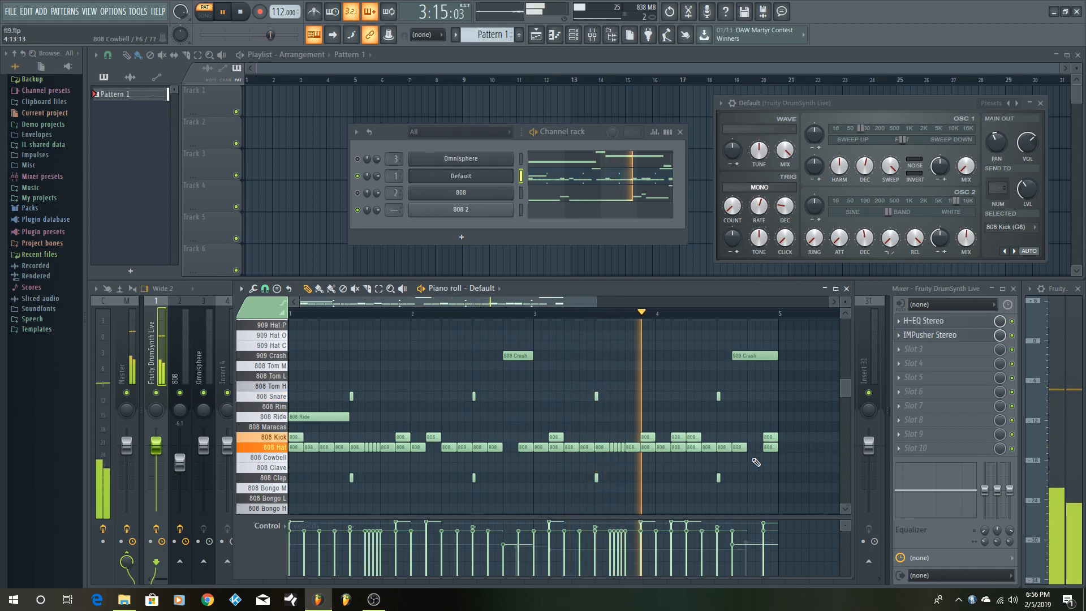
key("space")
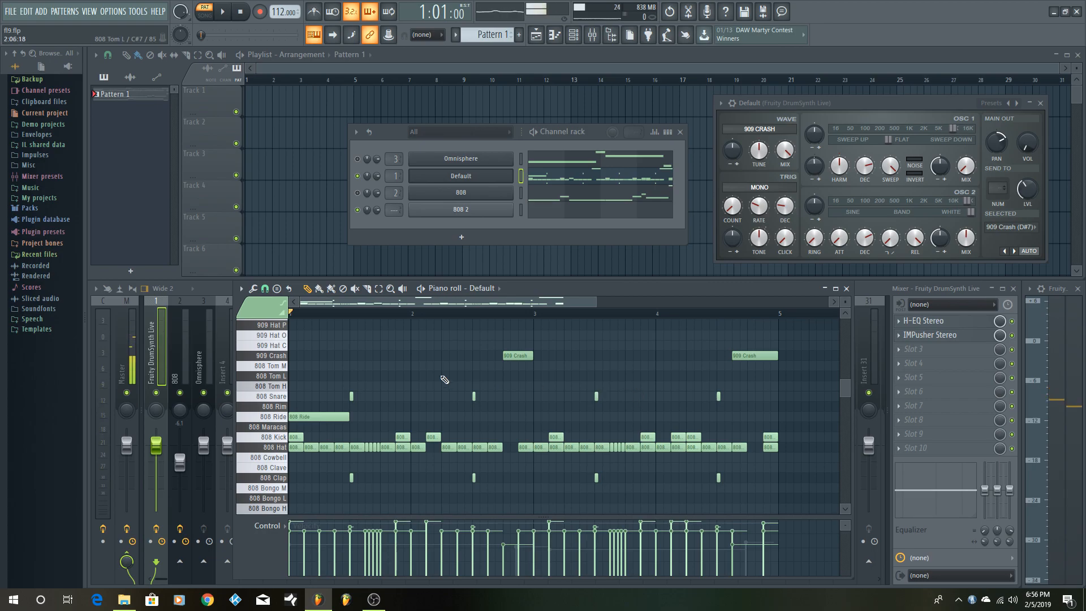
Raise the 808 Ride's main output volume and play the start of the pattern to hear its note.
left_click(282, 417)
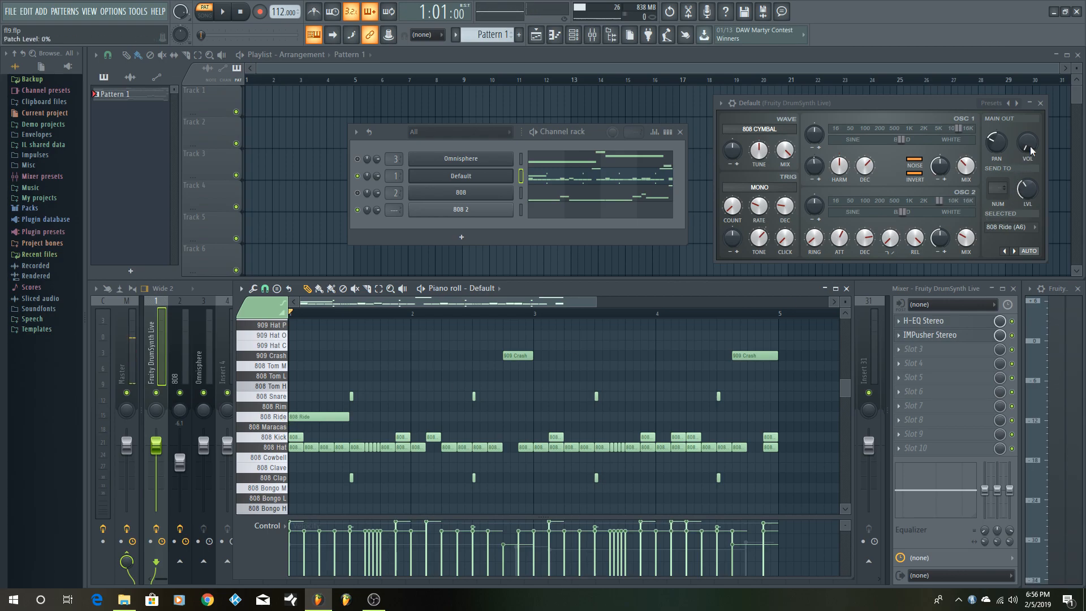
left_click_drag(1030, 146, 1030, 122)
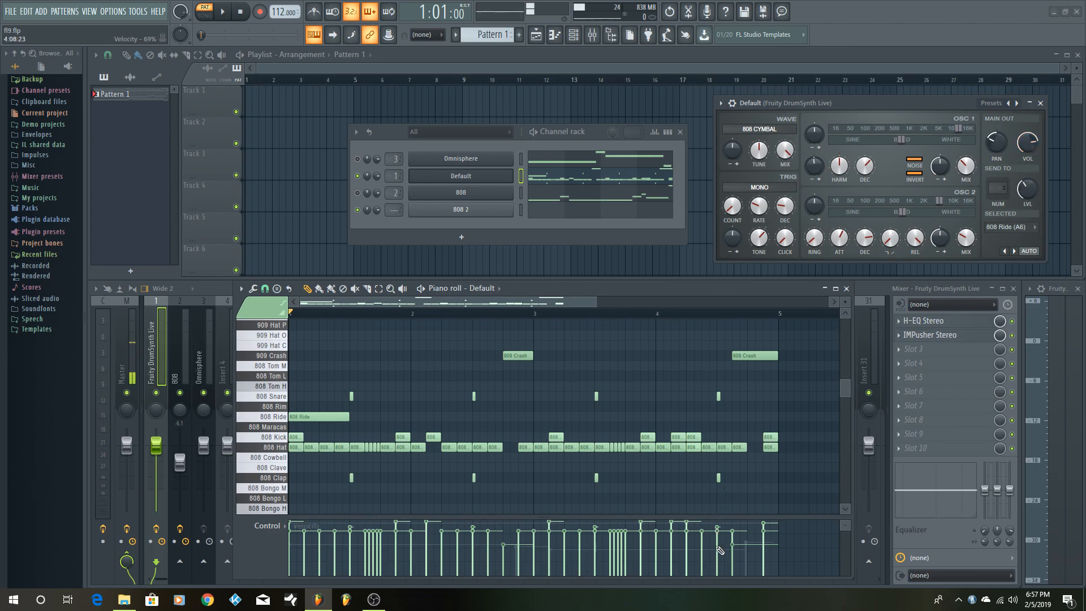
left_click(276, 417)
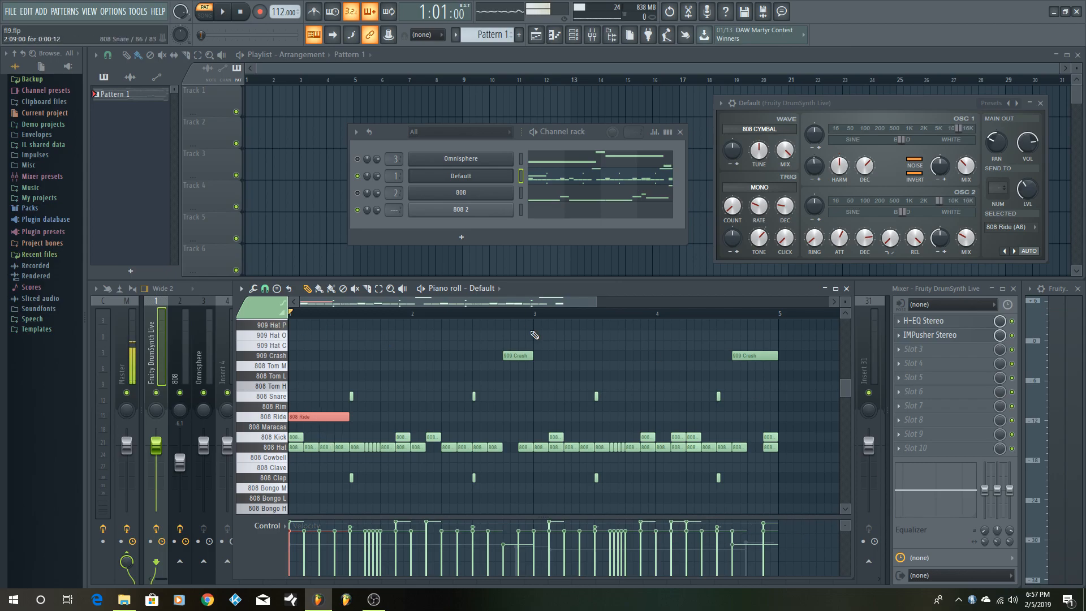
left_click(225, 13)
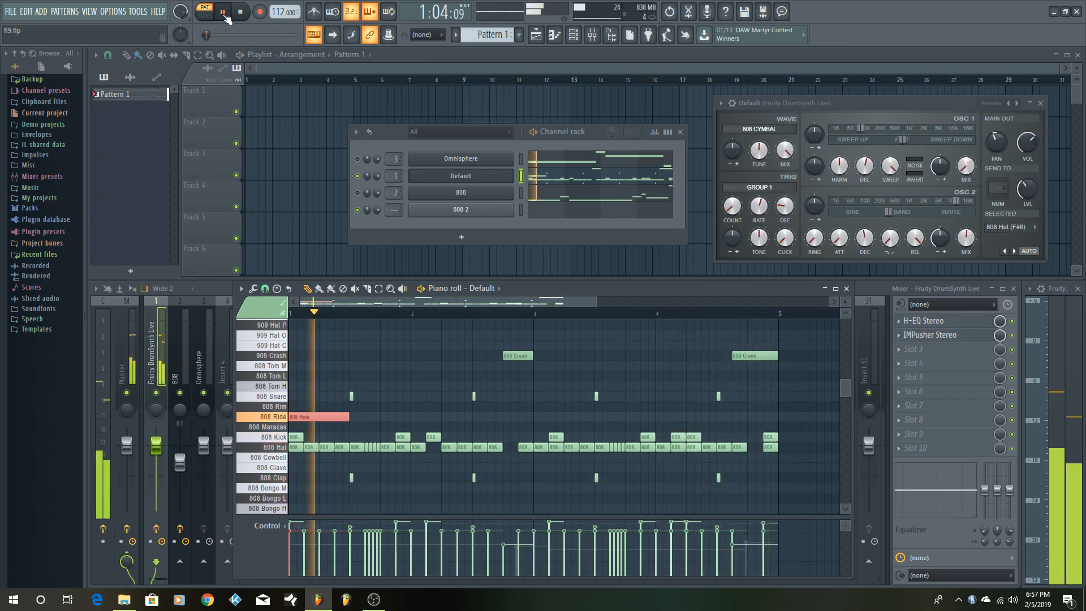
key("space")
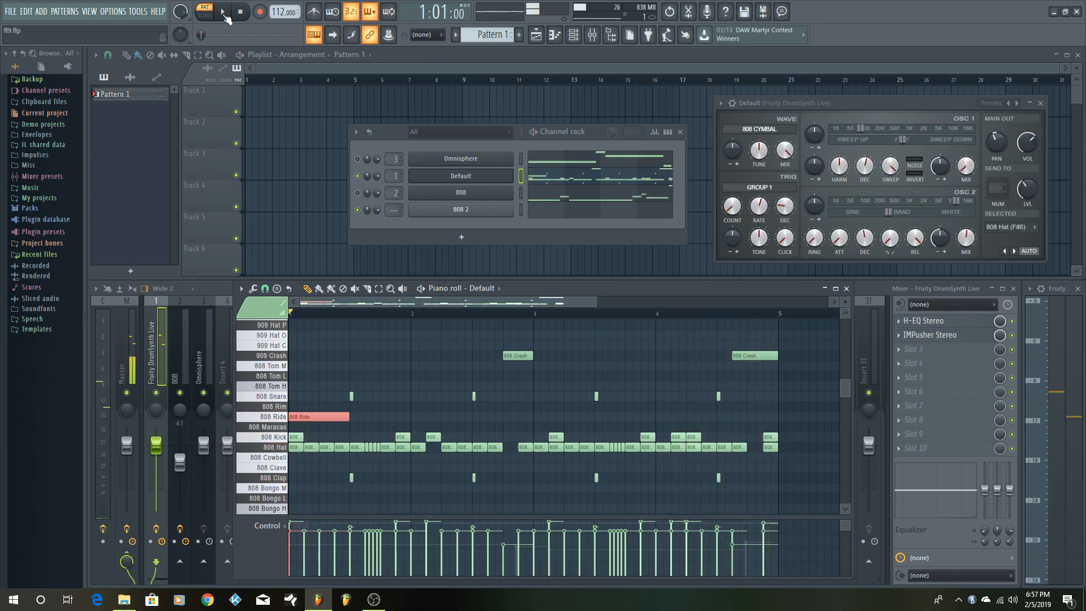
left_click(445, 355, "ctrl")
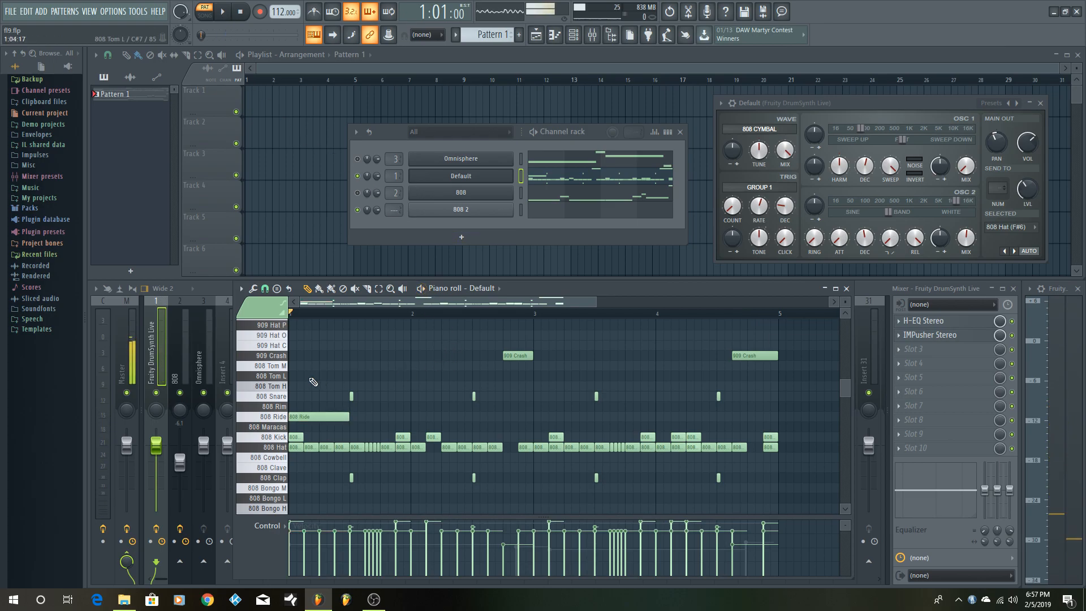
Adjust the 909 Crash's main output volume and select all of its notes in the pattern.
left_click(281, 356)
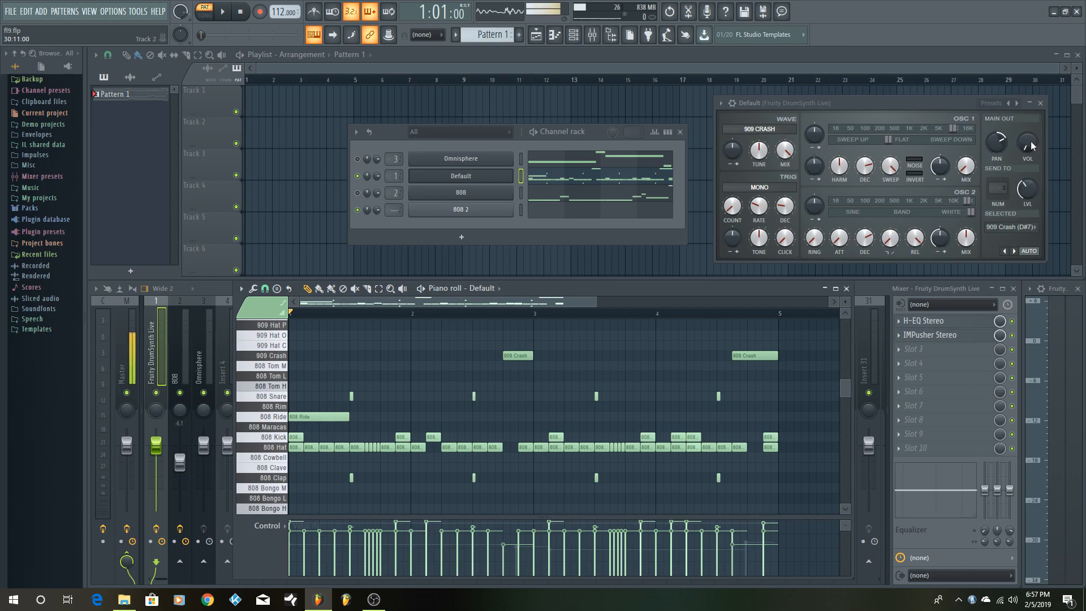
left_click_drag(1031, 141, 1031, 148)
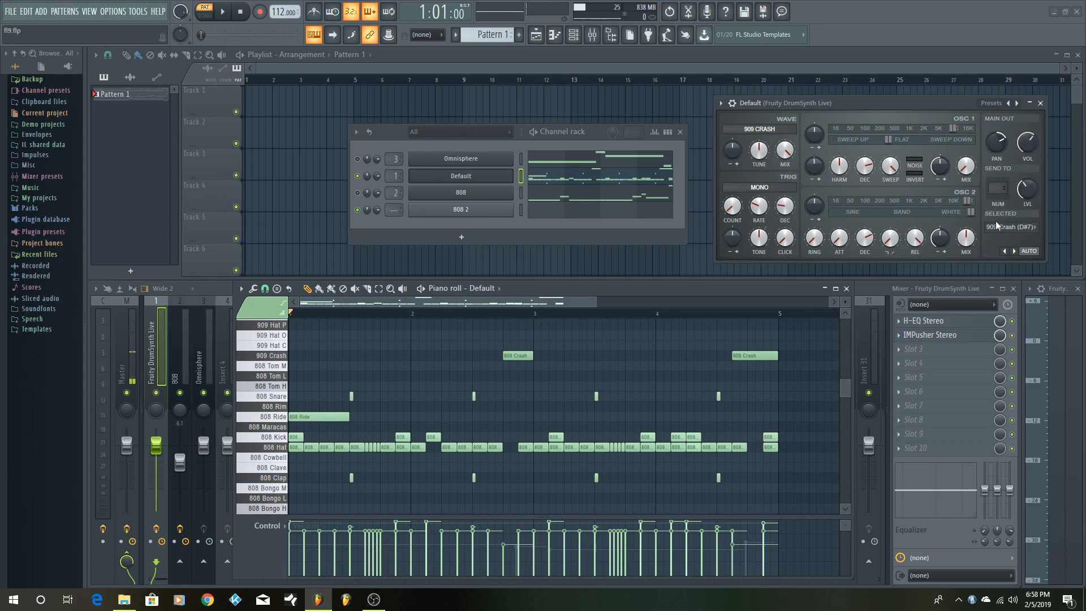
double_click(285, 358)
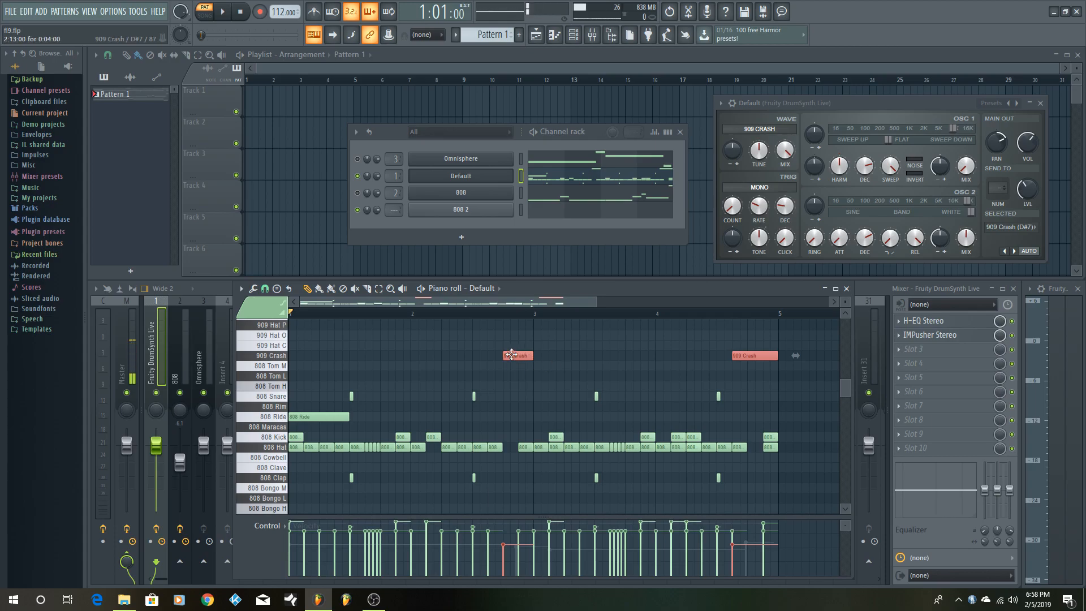
Play the pattern to hear the 909 Crash notes ending bars two and four, and clear the note selection.
left_click(529, 358)
left_click(528, 360)
left_click(747, 359)
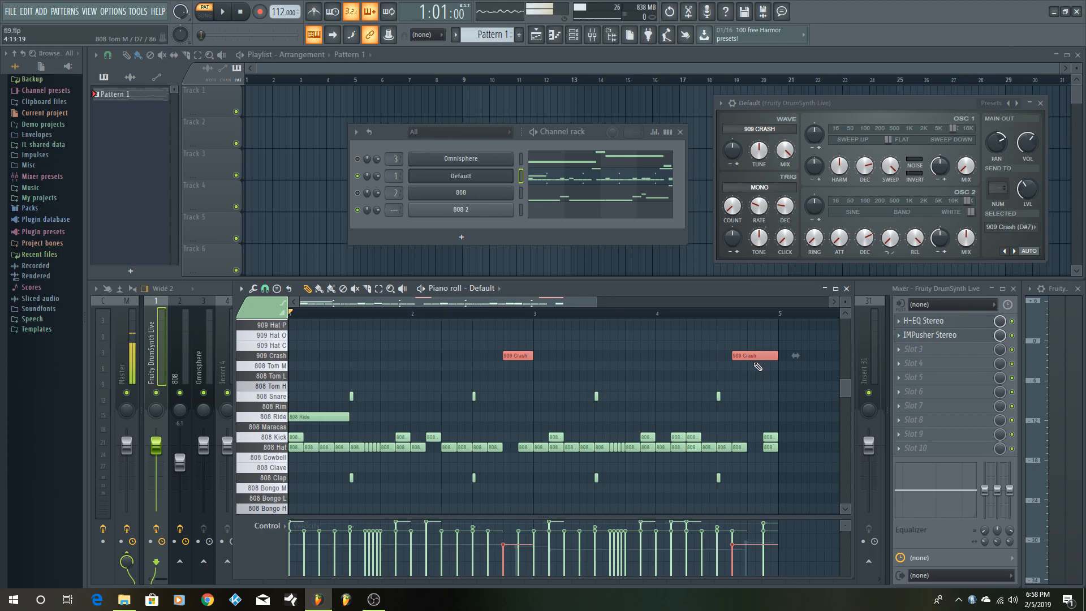
left_click(747, 356)
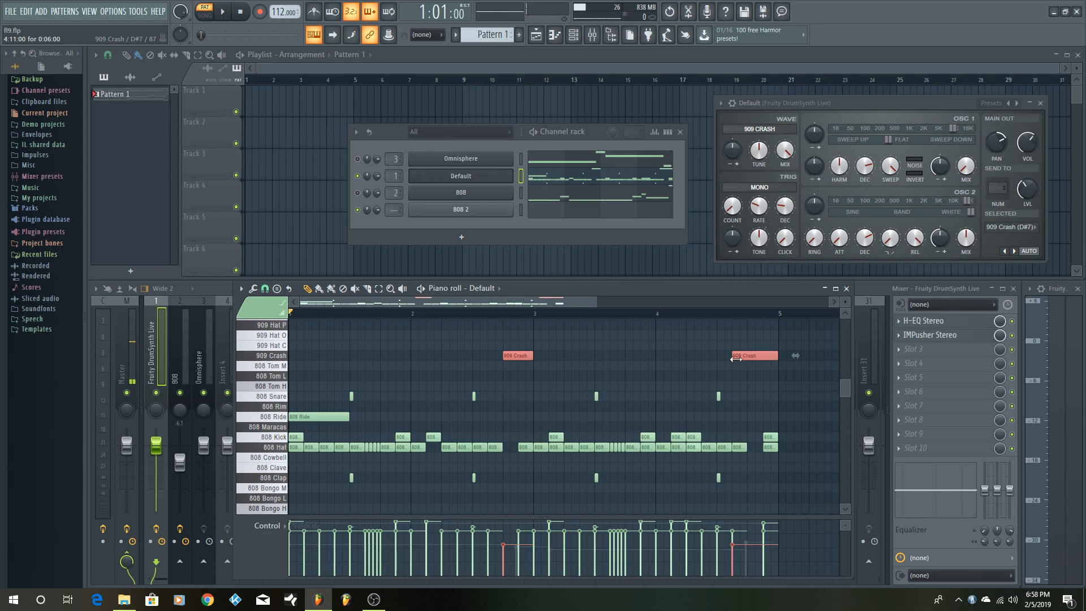
left_click(225, 12)
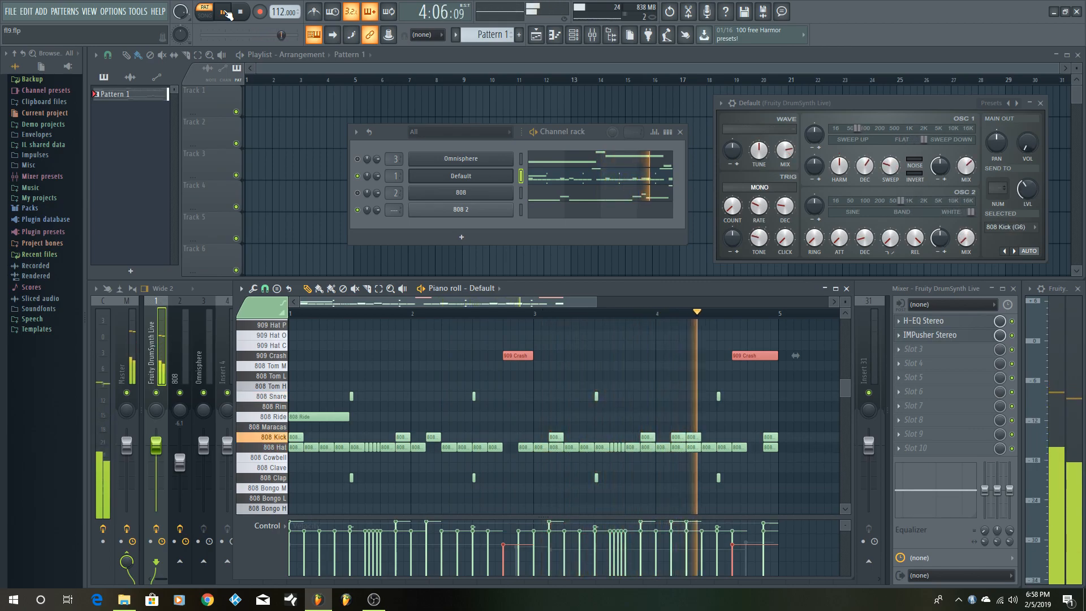
left_click(226, 14)
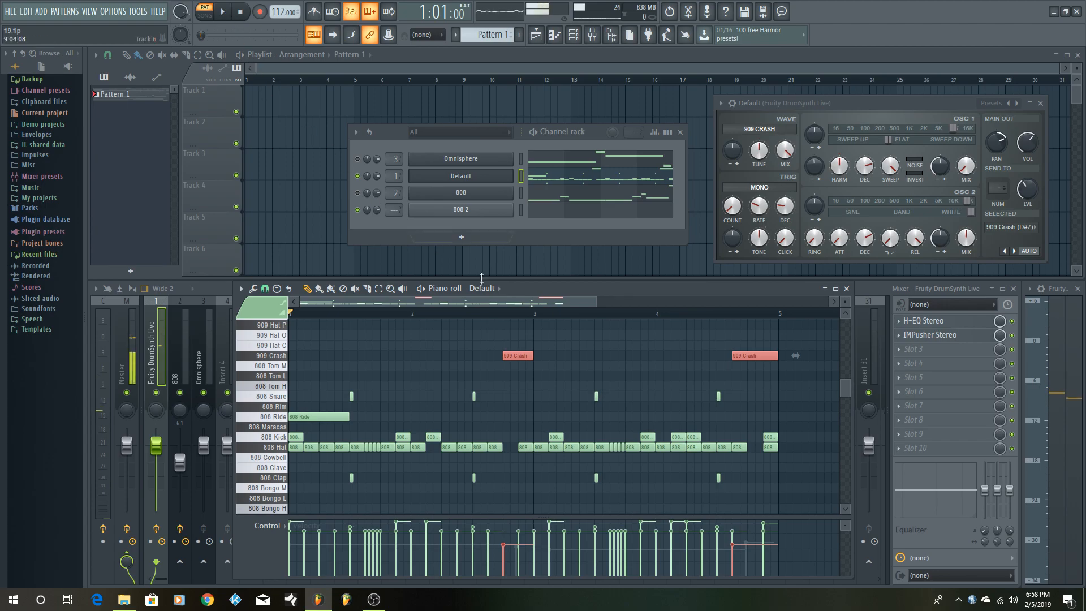
right_click(615, 365)
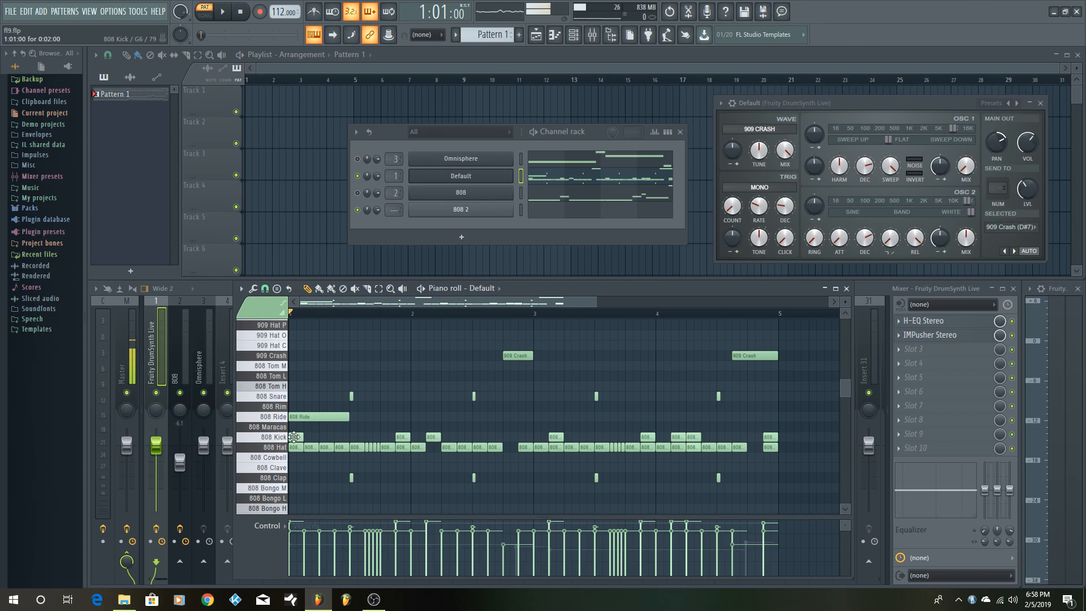
Raise the 808 Kick's main output volume and select all of its notes in the pattern.
left_click(287, 440)
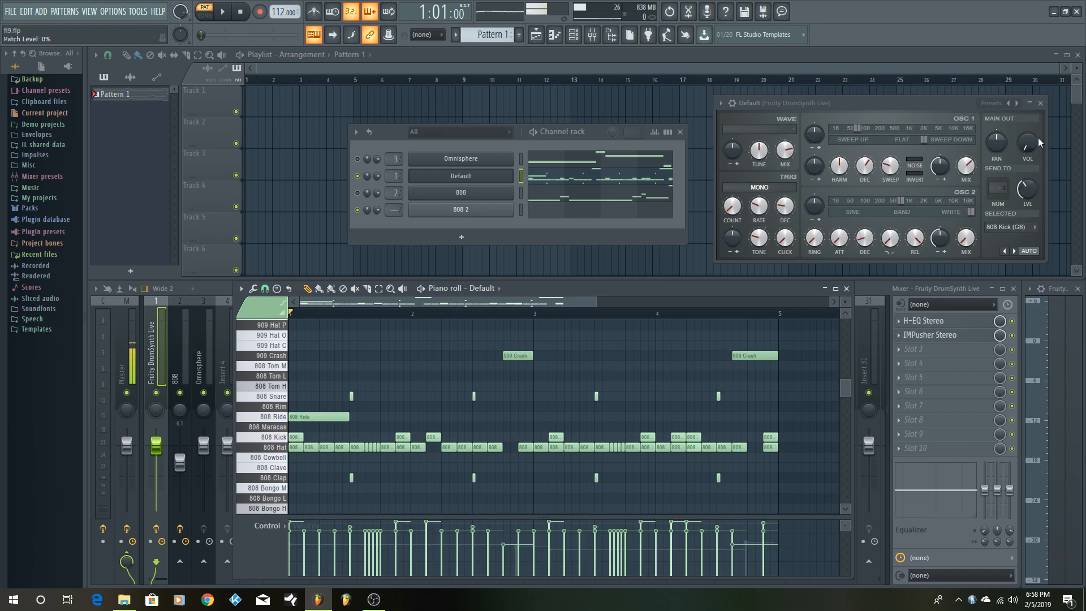
left_click_drag(1029, 142, 1030, 130)
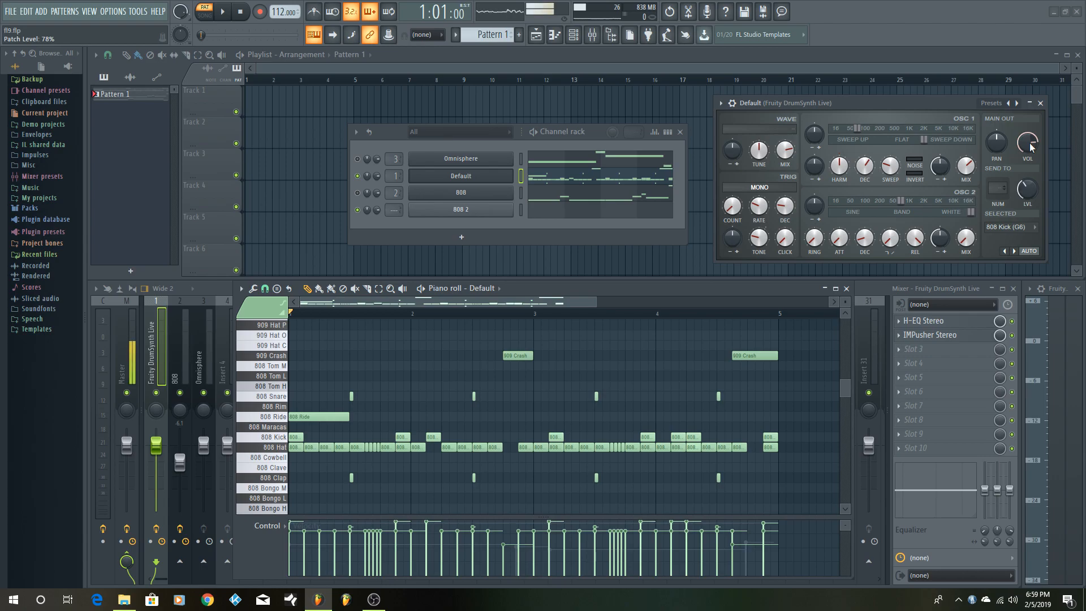
double_click(282, 440)
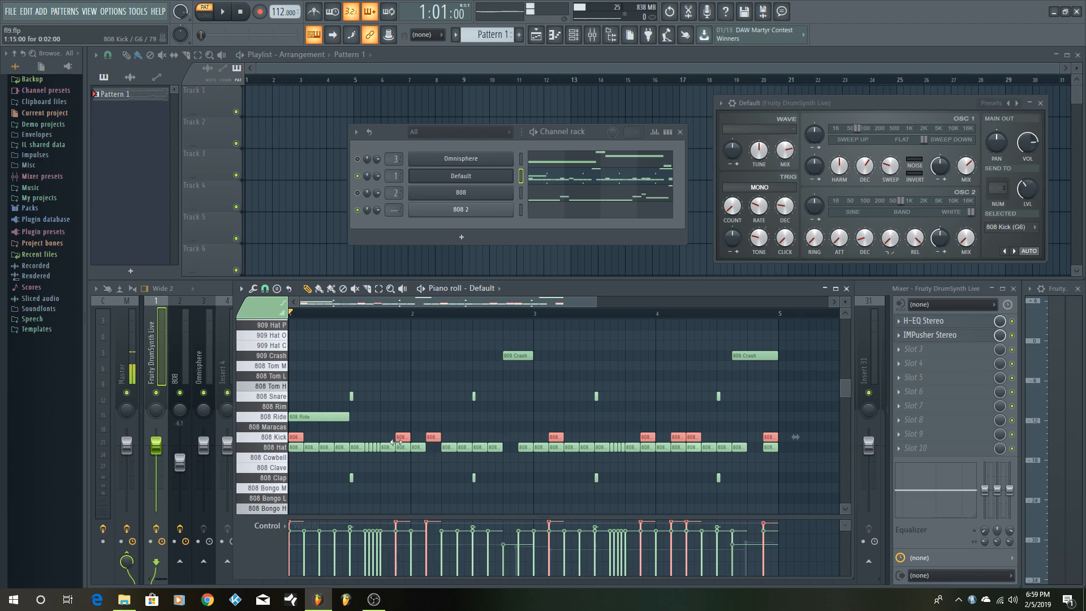
Examine where the 808 Kick notes fall across the four bars of the pattern.
left_click(551, 437)
left_click(296, 438)
left_click(555, 439)
left_click(559, 435)
left_click(677, 438)
left_click(402, 440)
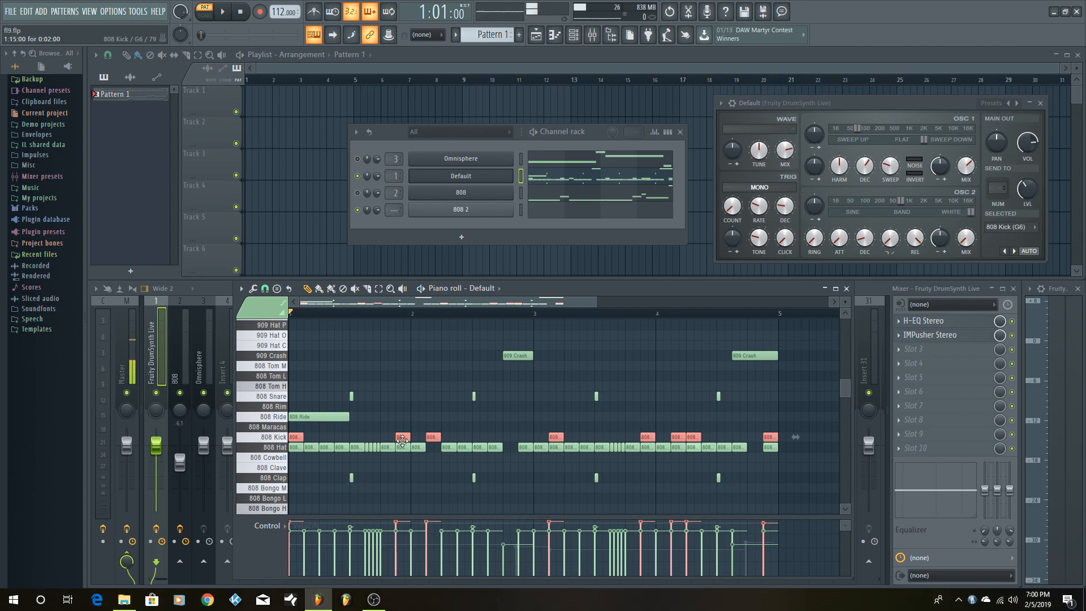
left_click(303, 438)
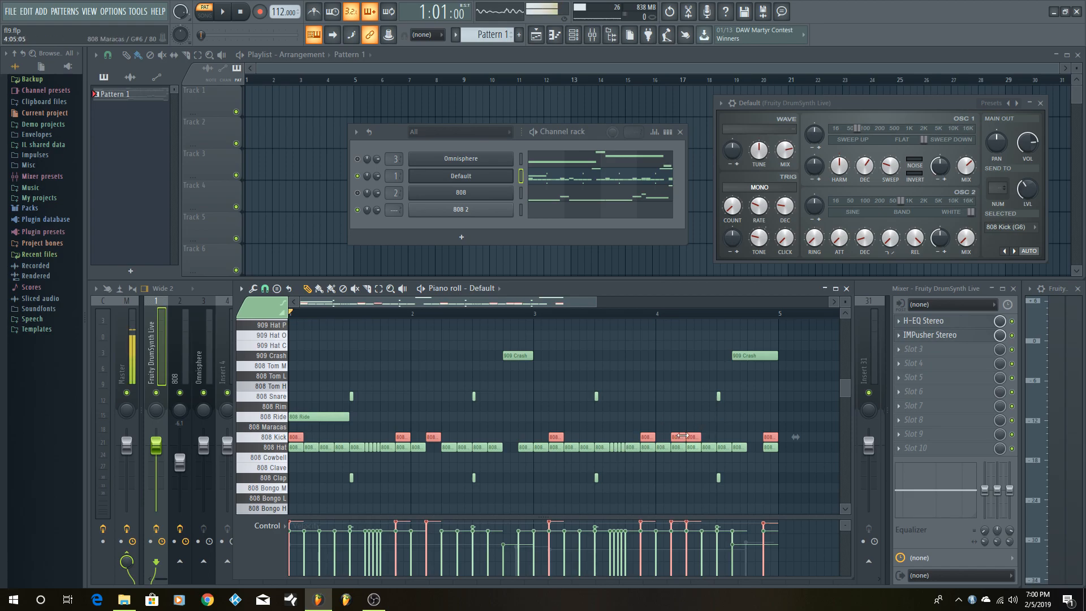
left_click(772, 437)
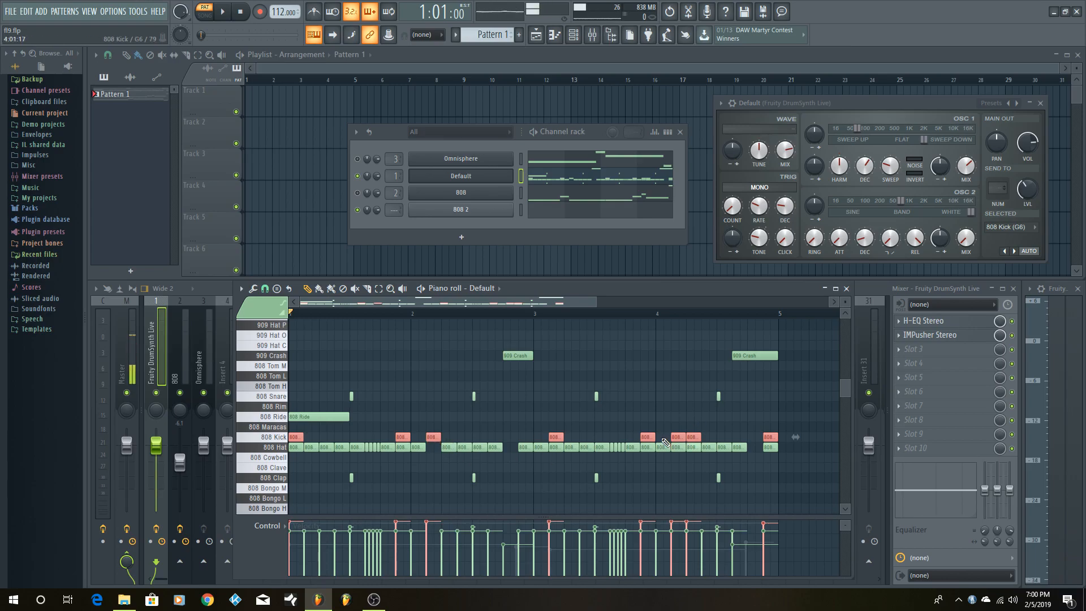
left_click(677, 437)
left_click(767, 436)
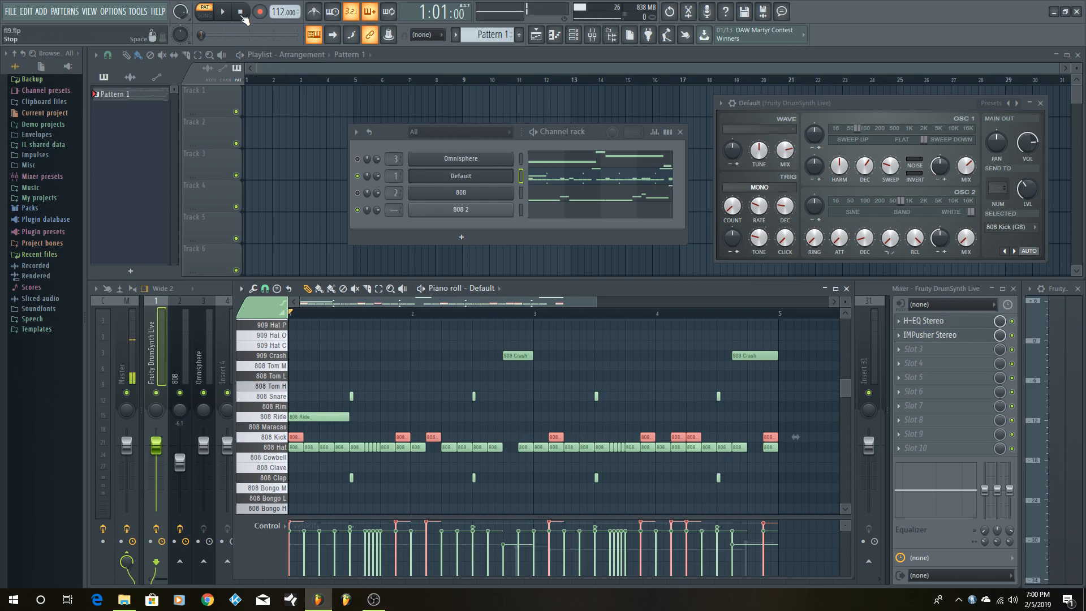
Play the pattern to hear the 808 Kick against the other drums, and deselect the kick notes.
left_click(225, 16)
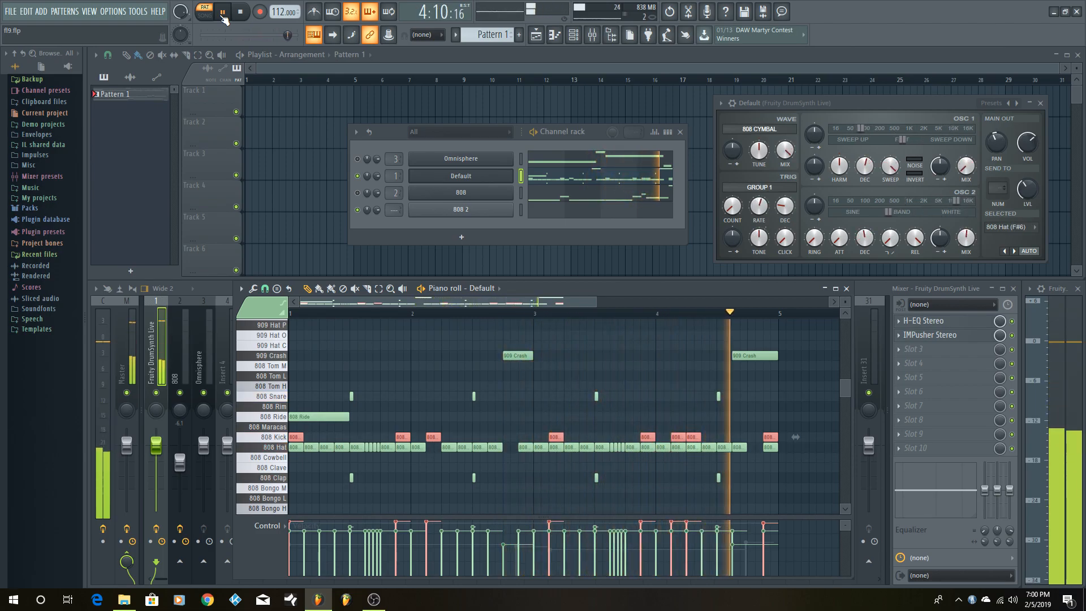
key("space")
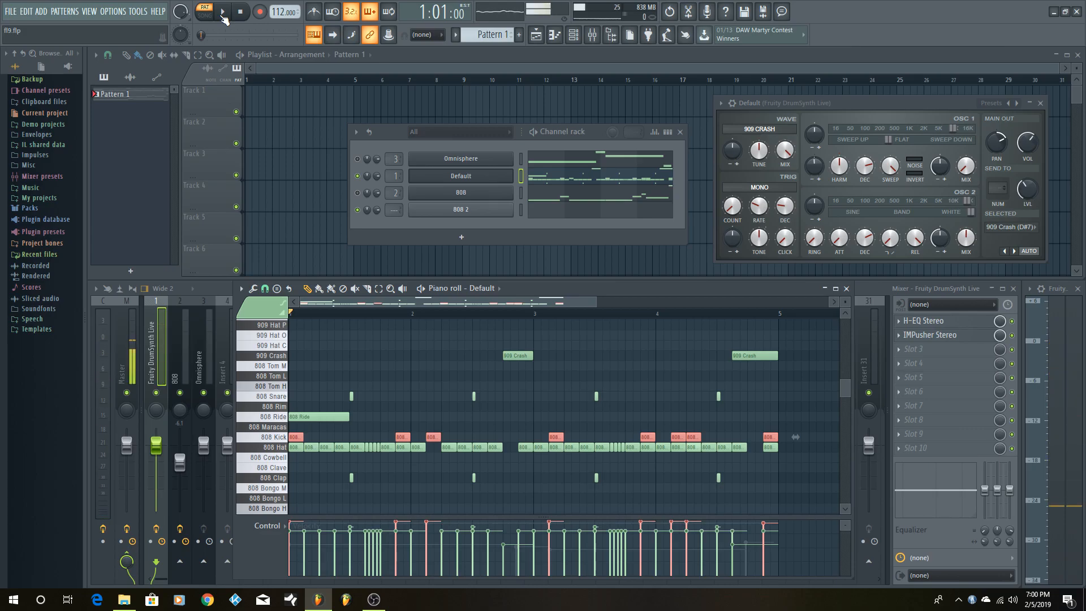
left_click(655, 405)
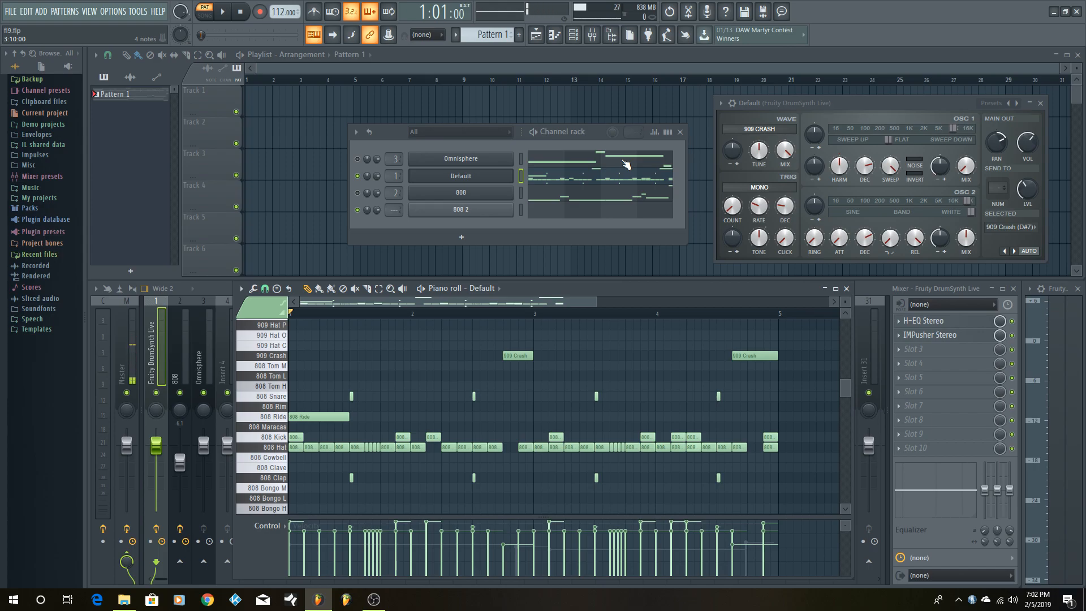
Open the Omnisphere channel's notes in the piano roll and unmute that channel.
left_click(626, 165)
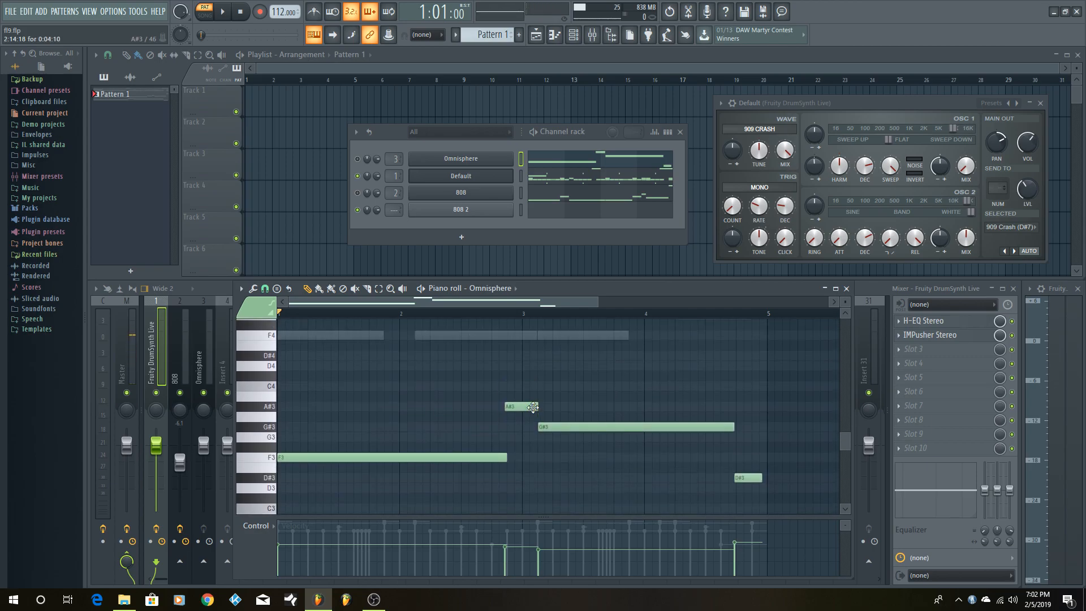
left_click(357, 159)
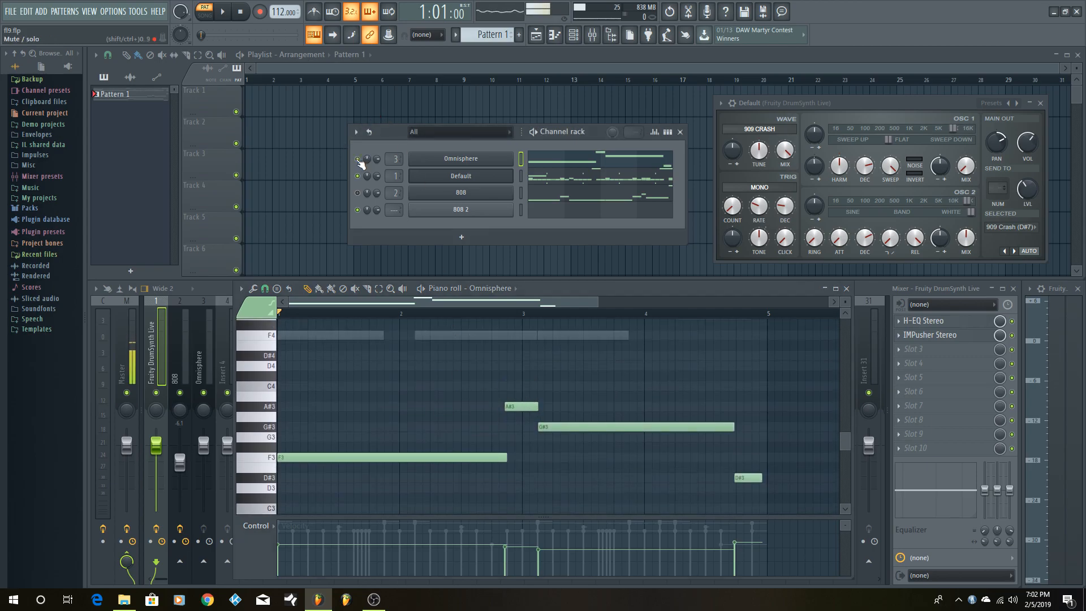
Audition the Omnisphere part's pitches F3, A#3, G#3 and D#3 in order, running through the sequence twice.
left_click(274, 461)
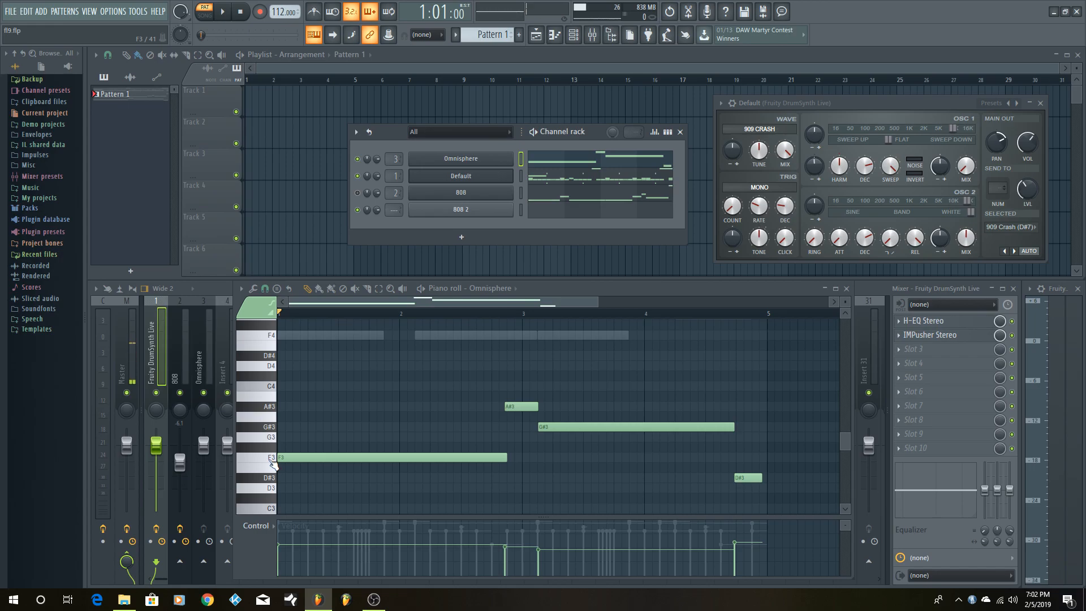
left_click(274, 463)
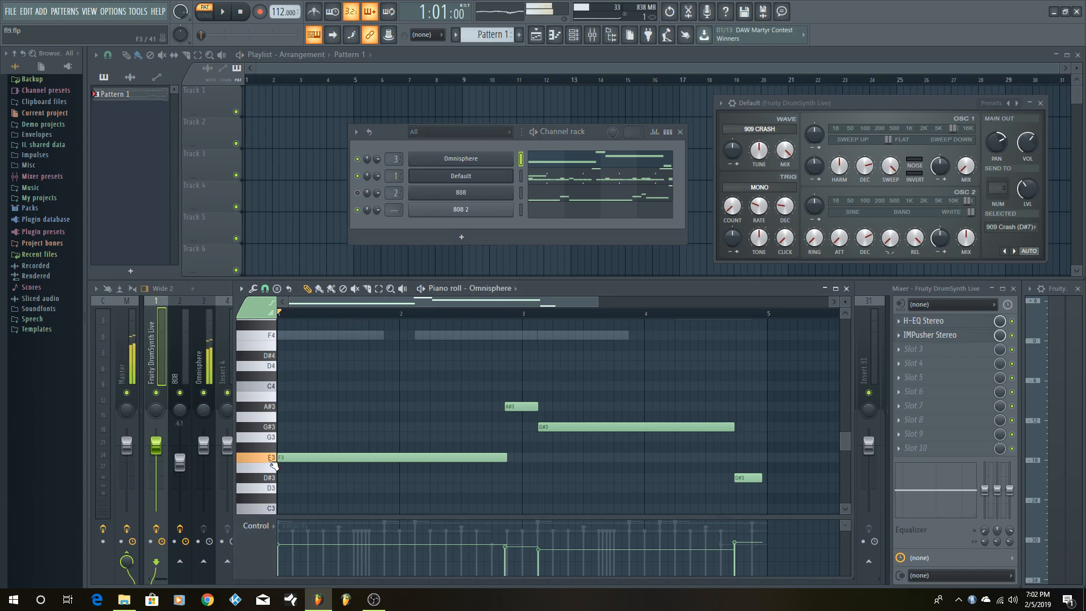
left_click(269, 407)
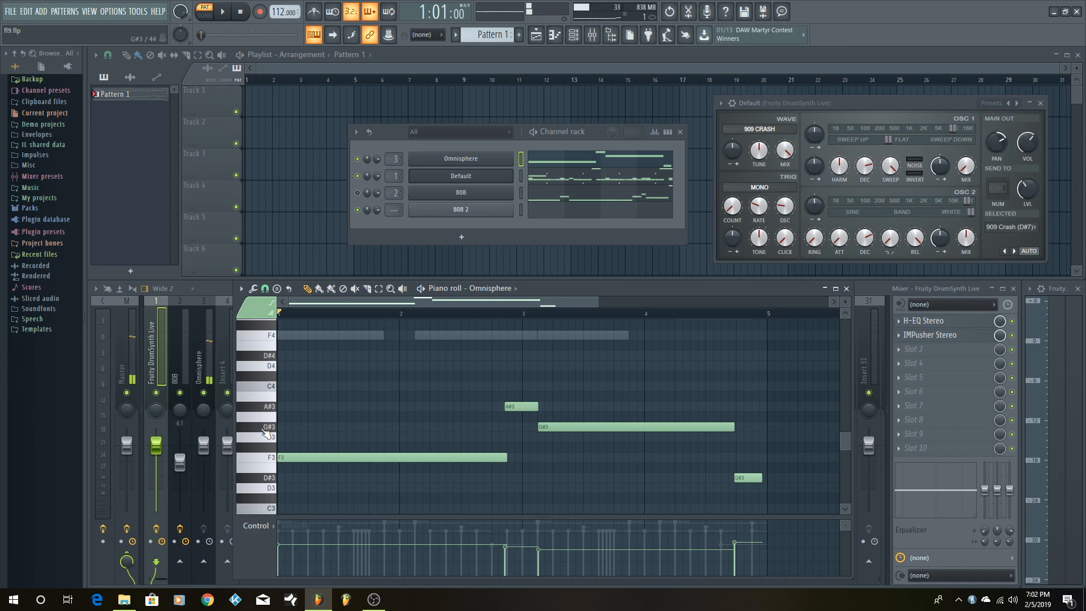
left_click(268, 428)
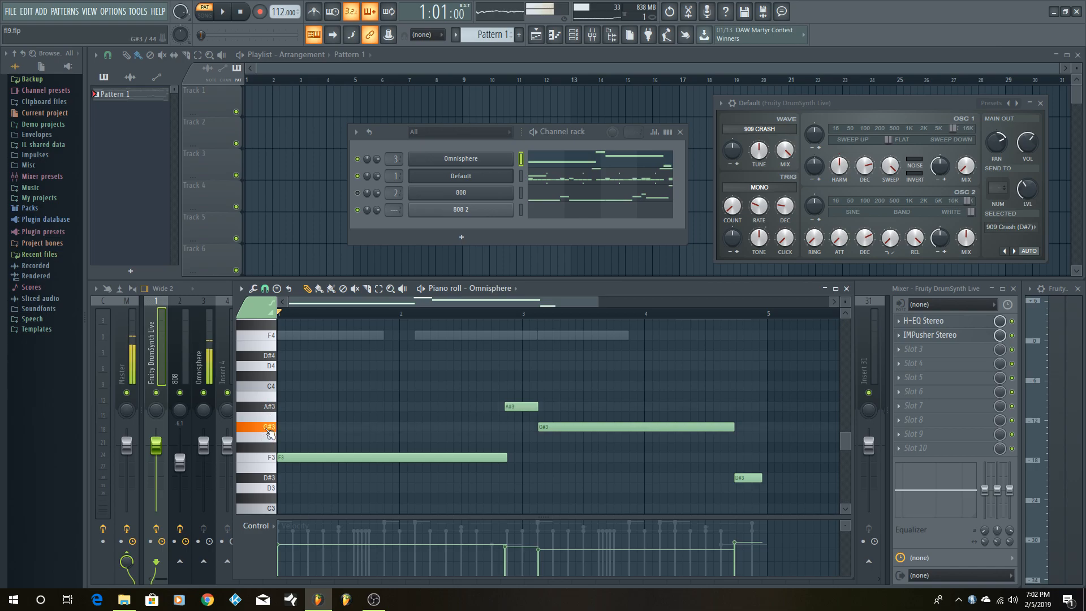
left_click(271, 479)
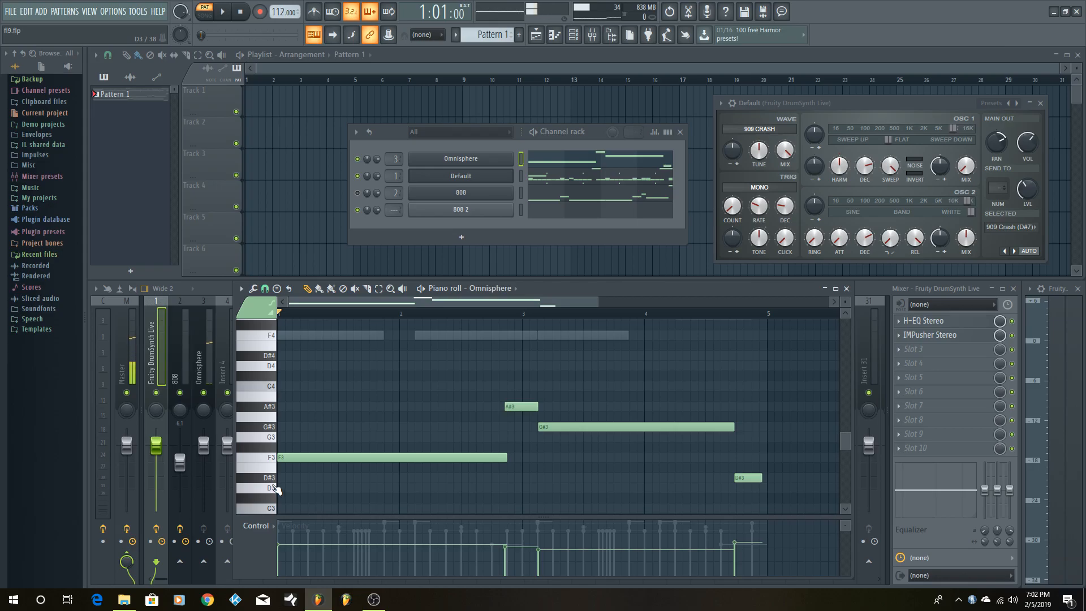
left_click(272, 459)
left_click(273, 460)
left_click(273, 408)
left_click(270, 434)
left_click(270, 434)
left_click(275, 479)
left_click(275, 480)
Play the drum pattern together with the Omnisphere part and look over the ghost notes above its notes.
left_click(235, 12)
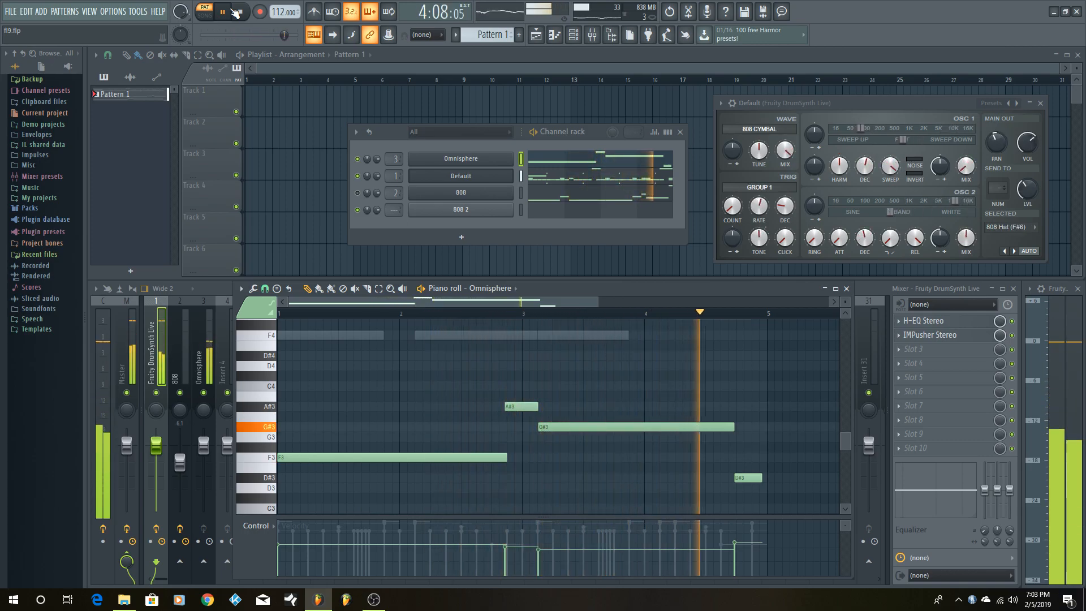
left_click(235, 13)
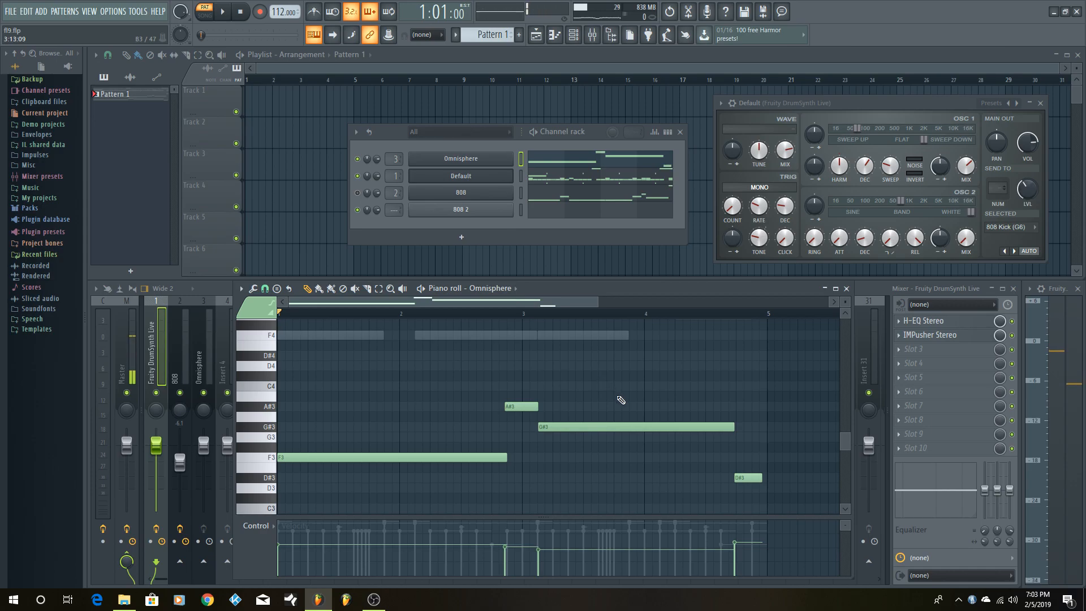
scroll(620, 400, "up", 3)
scroll(620, 399, "down", 2)
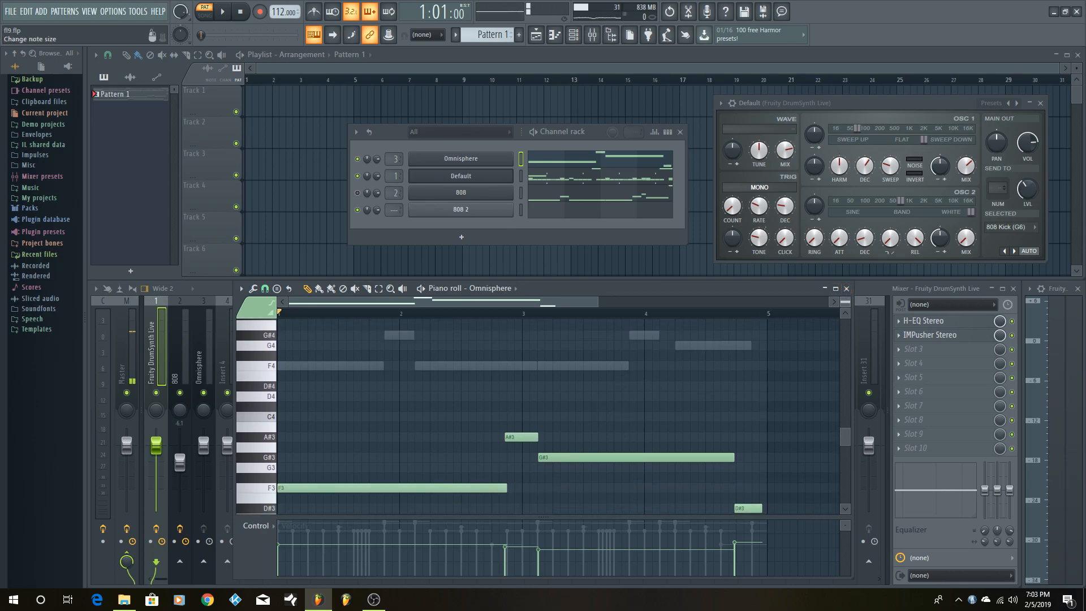
scroll(845, 301, "down", 1)
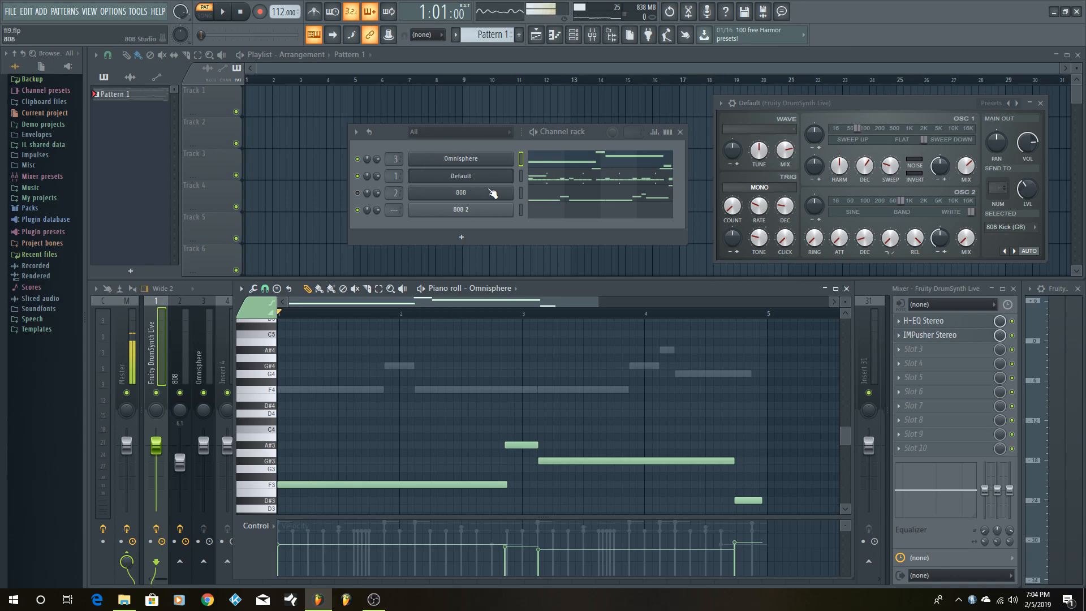
Show the 808 channel's notes in the piano roll with that channel unmuted, and audition its pitches F4, G#4, A#4, G4 and F4 in order.
left_click(521, 193)
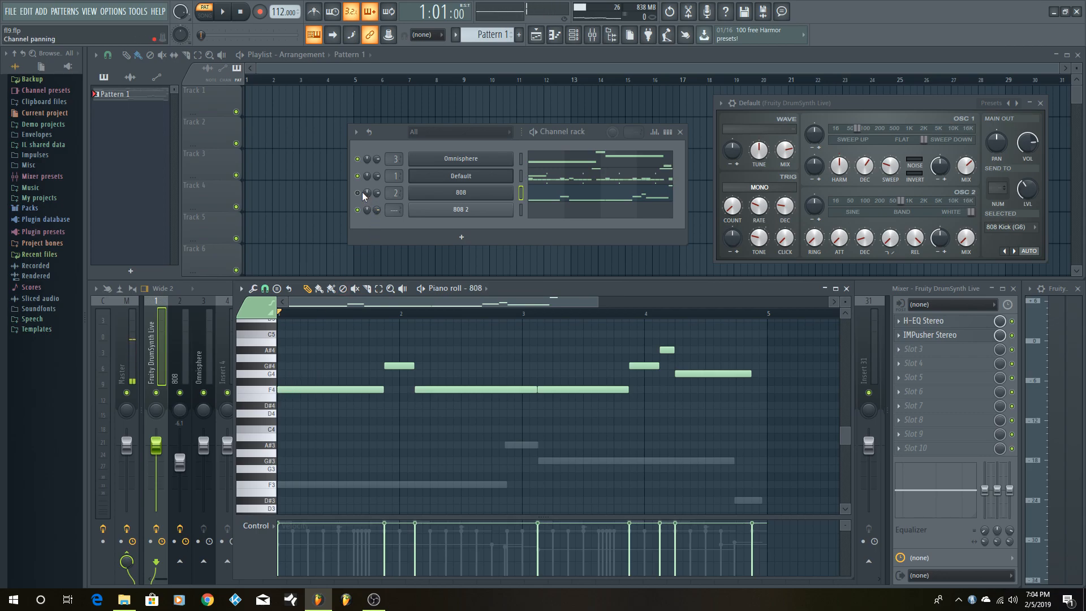
left_click(272, 390)
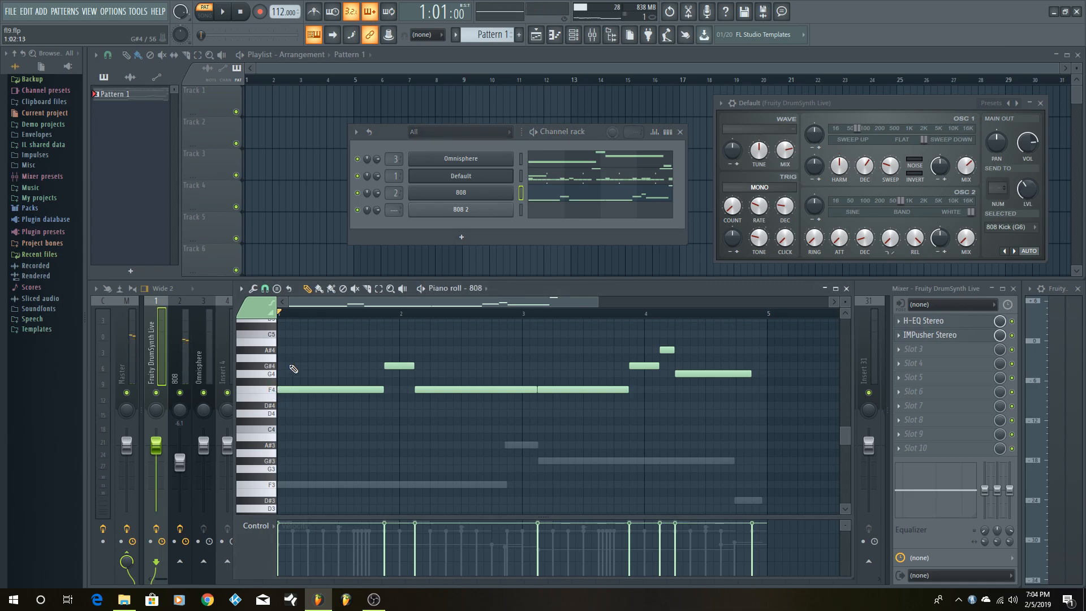
left_click(276, 367)
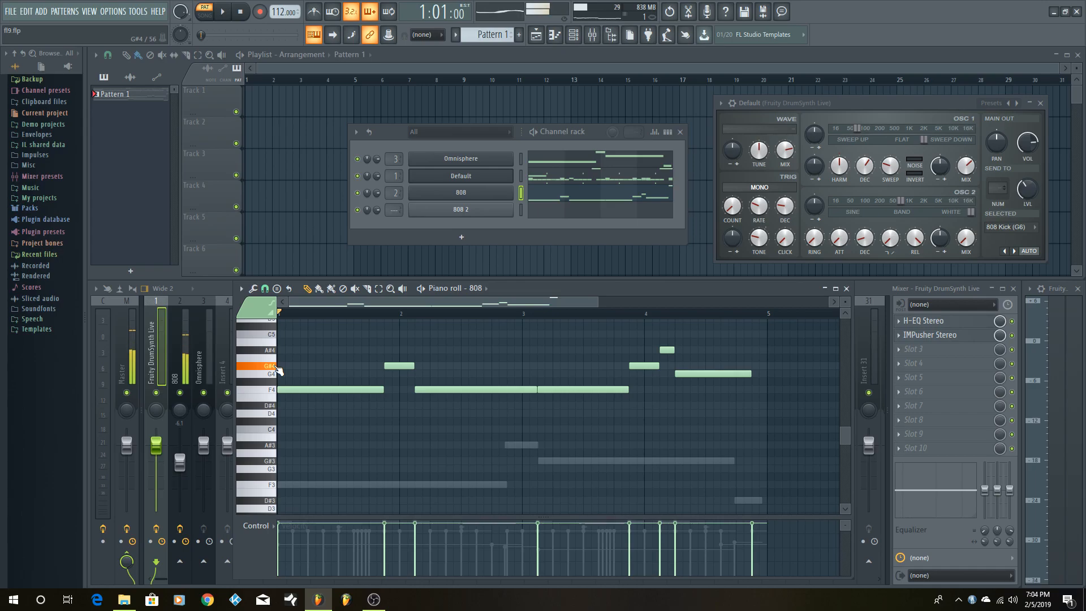
left_click(277, 354)
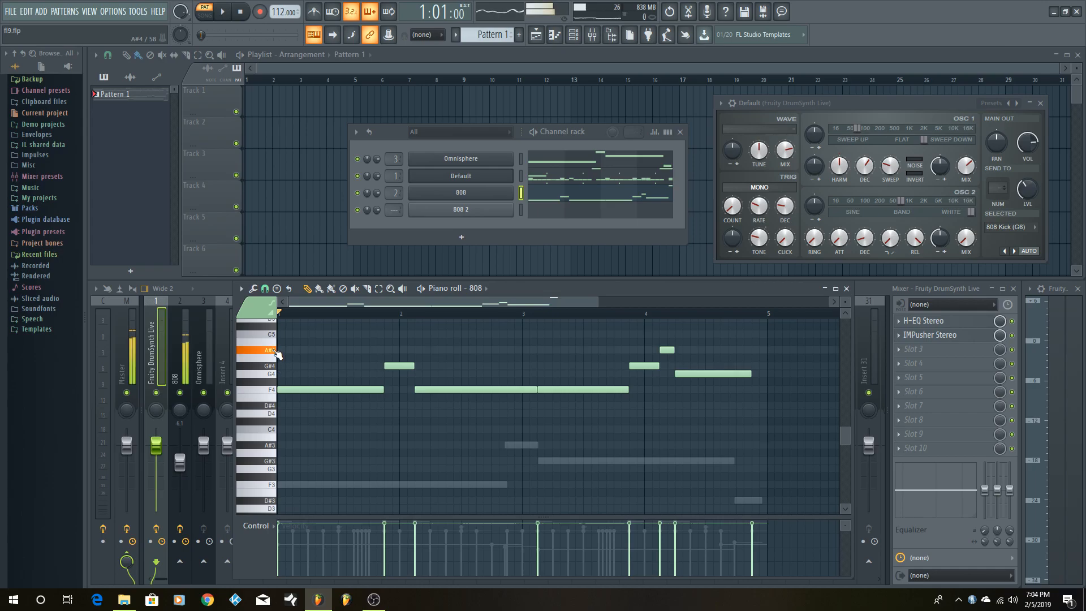
left_click(273, 375)
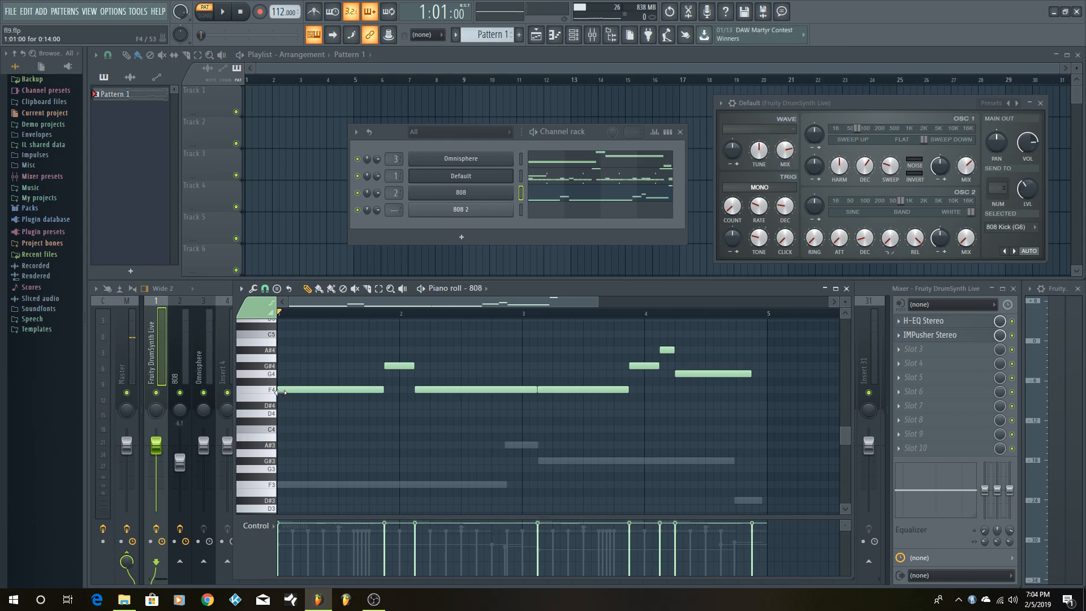
left_click(276, 393)
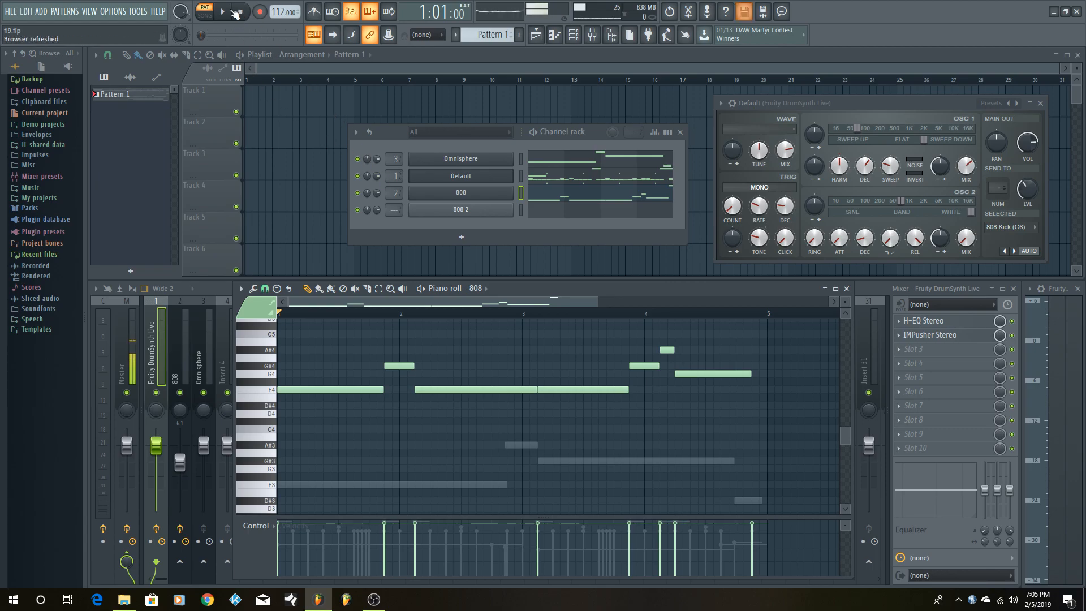
Play the whole pattern to hear the 808 bass together with the drums and the Omnisphere part, and stop playback.
key("space")
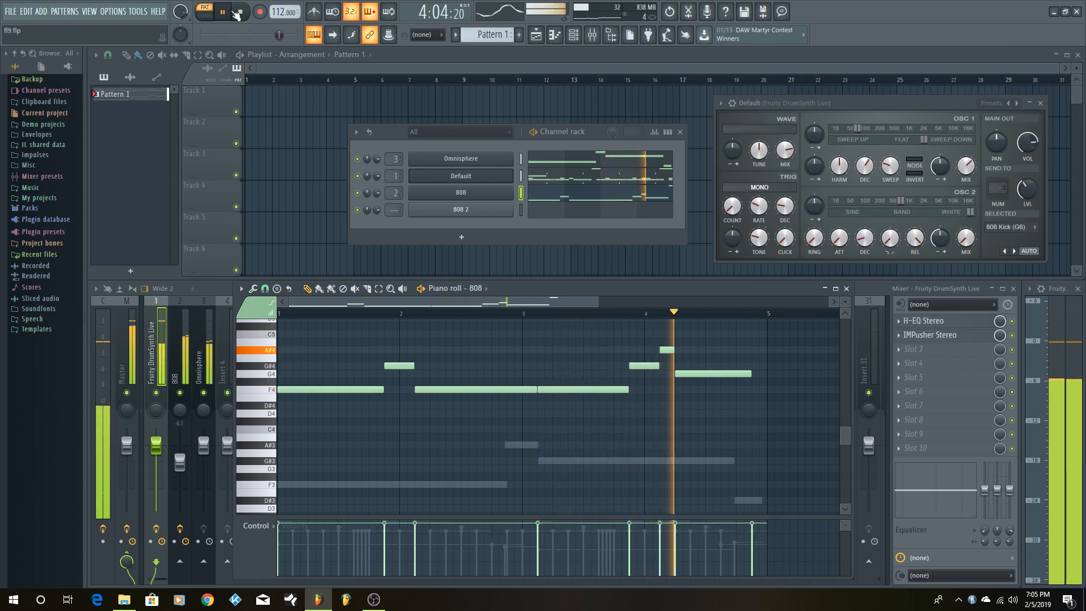
left_click(237, 13)
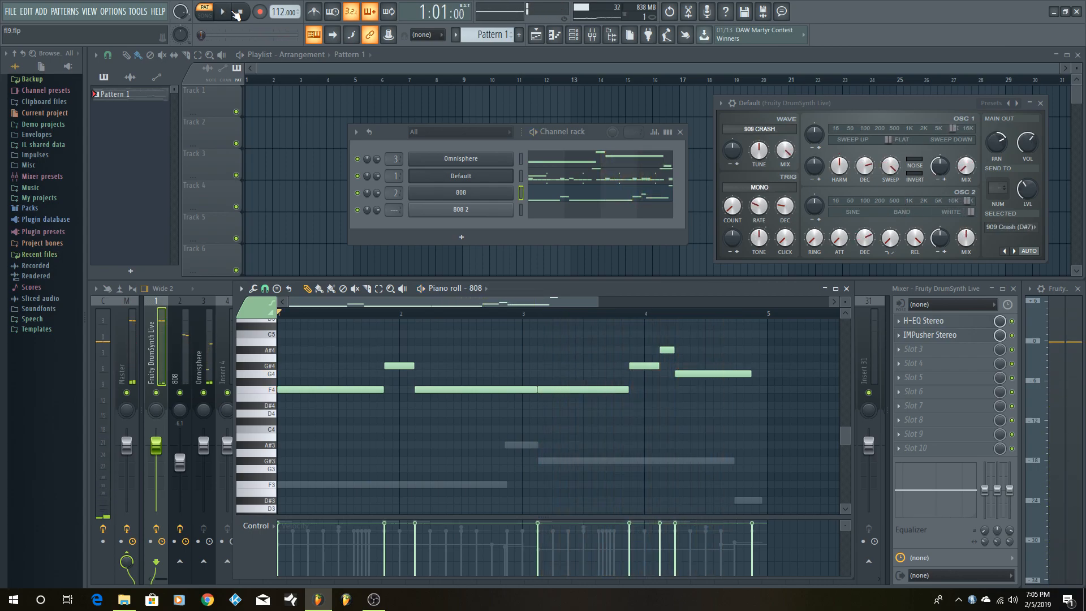